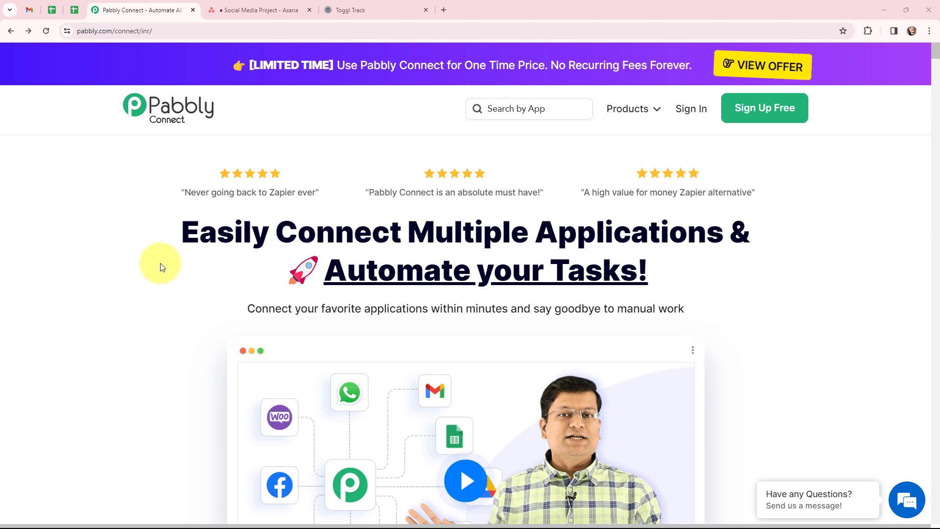
- Review the Social Media Project board in Asana and the matching project's task list in Toggl Track
{"action": "left_click", "coordinate": [242, 13]}
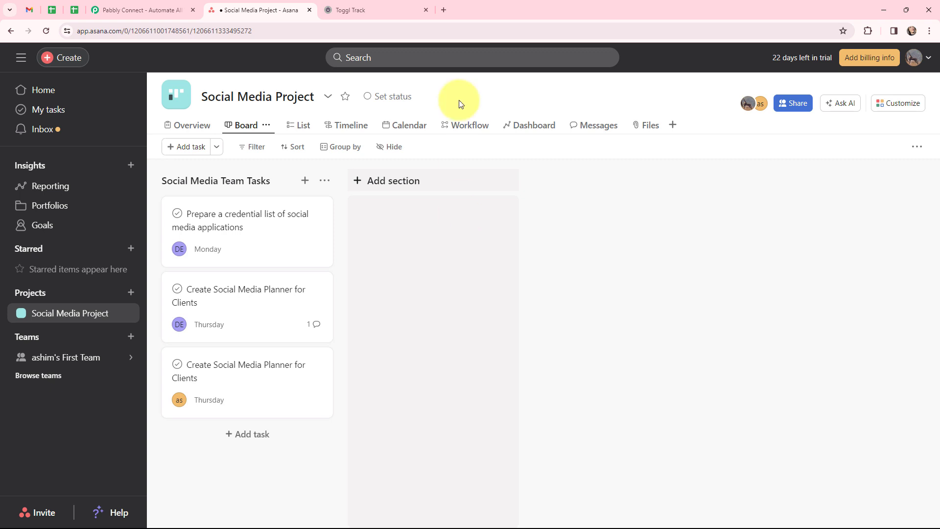
{"action": "left_click", "coordinate": [372, 10]}
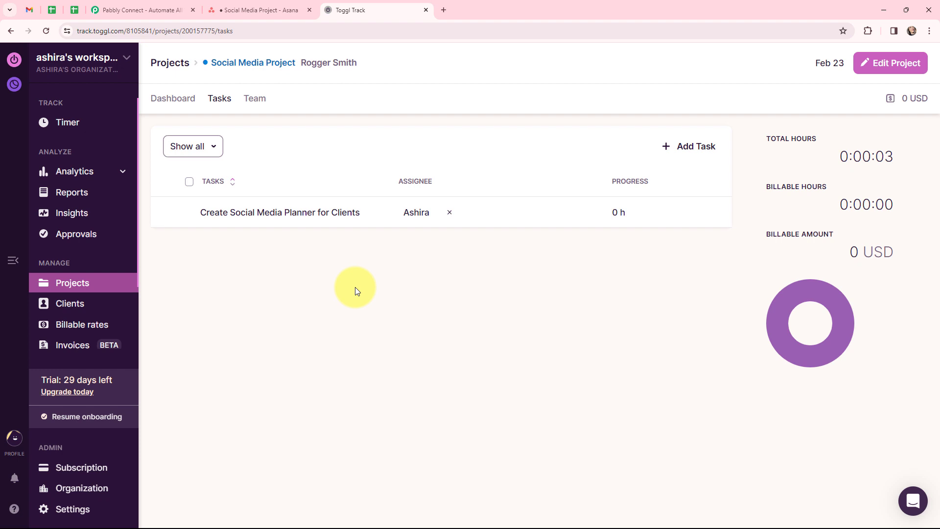
{"action": "left_click", "coordinate": [129, 10]}
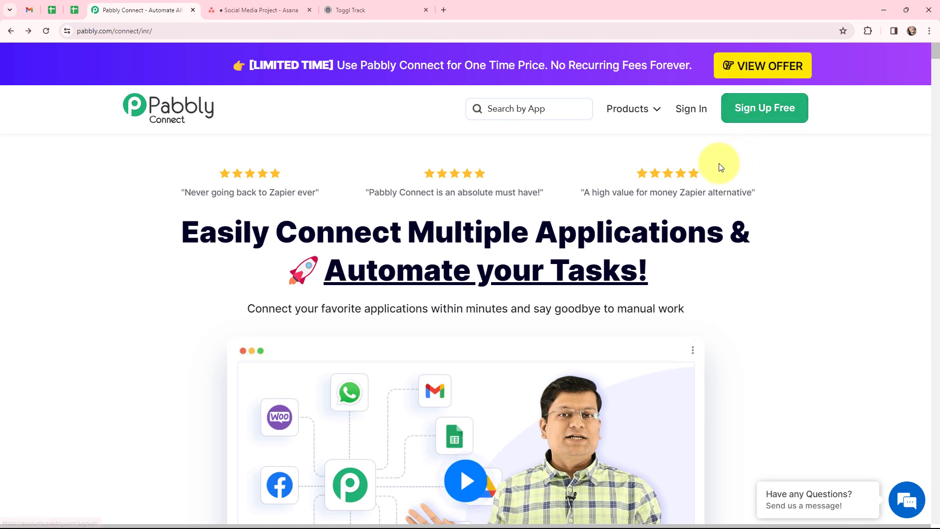
- Open Pabbly Connect and create a workflow named "Sync Asana Tasks with Toggl Track Tasks" in the Asana - Toggl Track Automation folder
{"action": "left_click", "coordinate": [687, 111]}
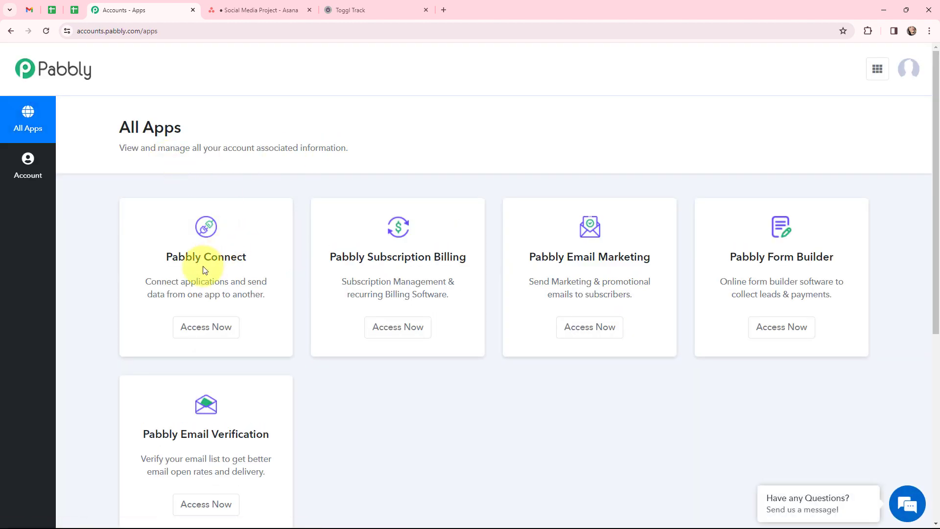
{"action": "left_click", "coordinate": [206, 327]}
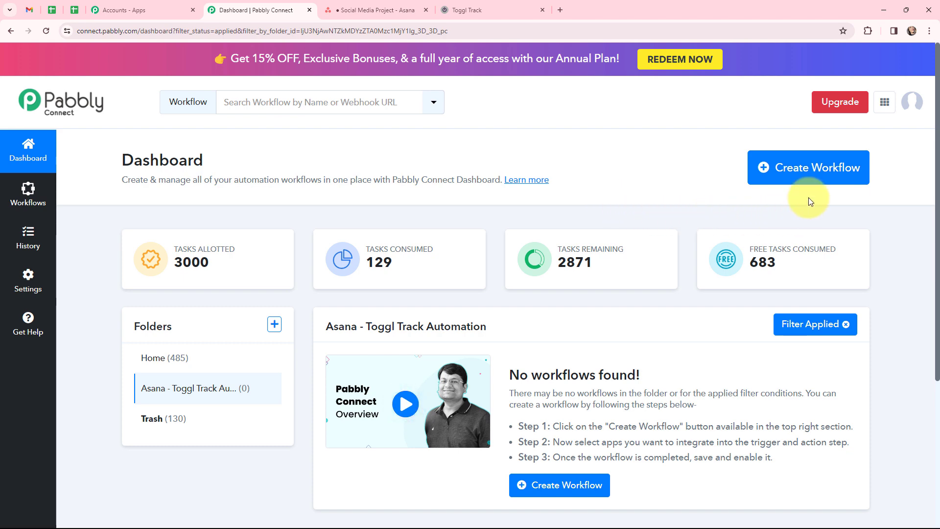
{"action": "left_click", "coordinate": [796, 170]}
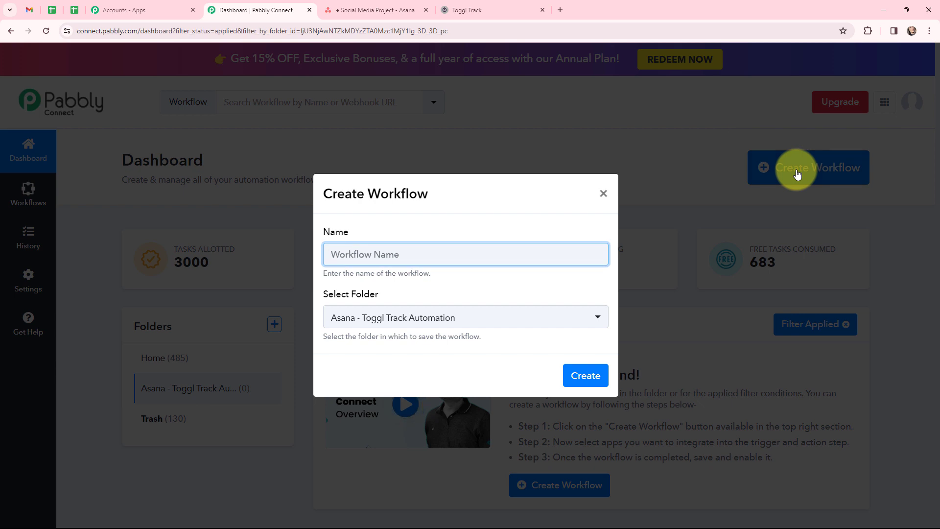
{"action": "type", "text": "Sync Asana Tasks with Toggl Track Tasks"}
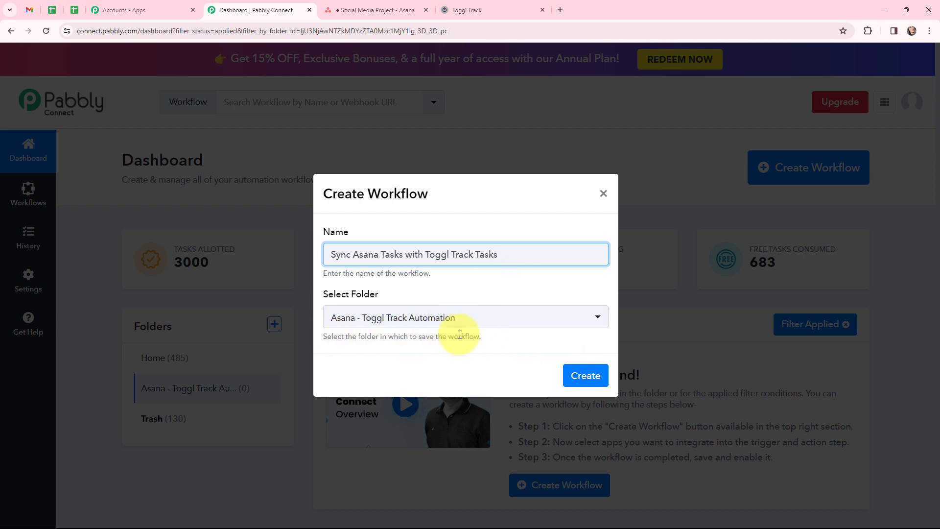
{"action": "left_click", "coordinate": [582, 379]}
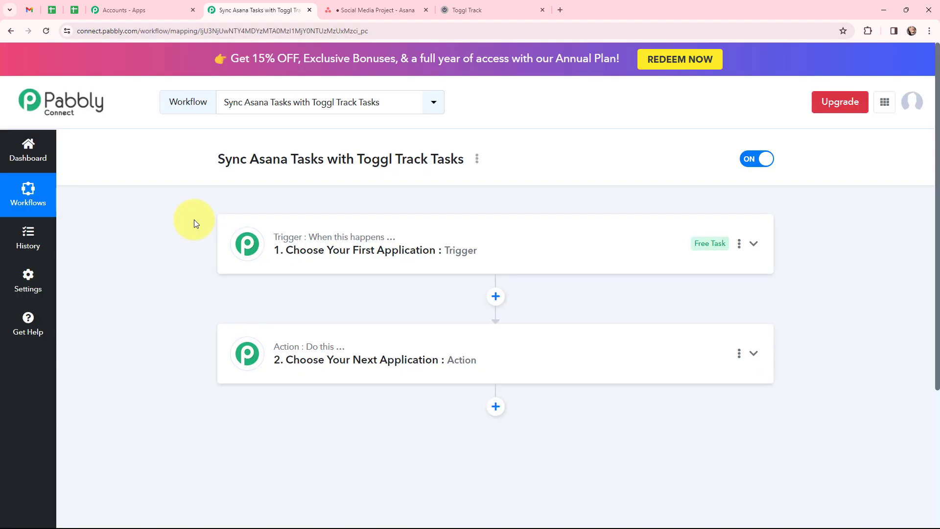
- Compare the existing tasks in the Asana and Toggl Track projects, then return to the workflow
{"action": "mouse_move", "coordinate": [279, 349]}
{"action": "left_click", "coordinate": [357, 9]}
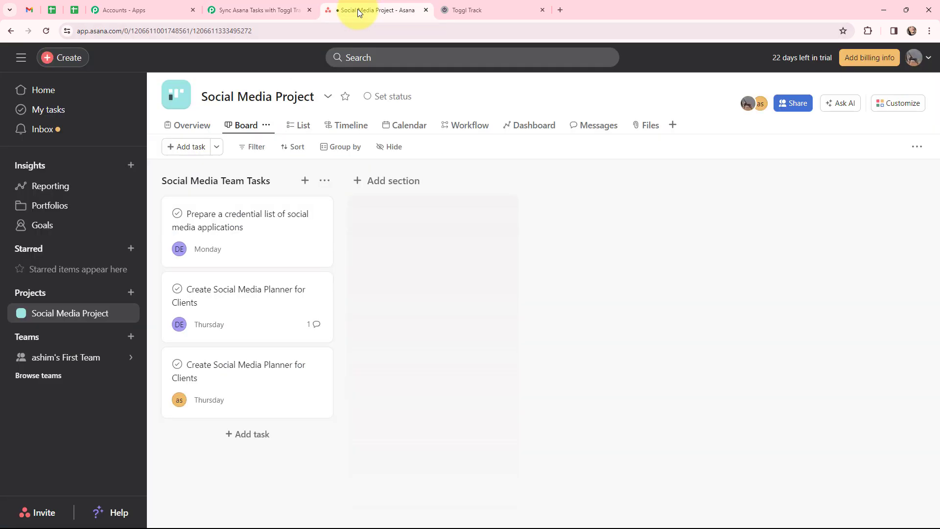
{"action": "left_click", "coordinate": [499, 3]}
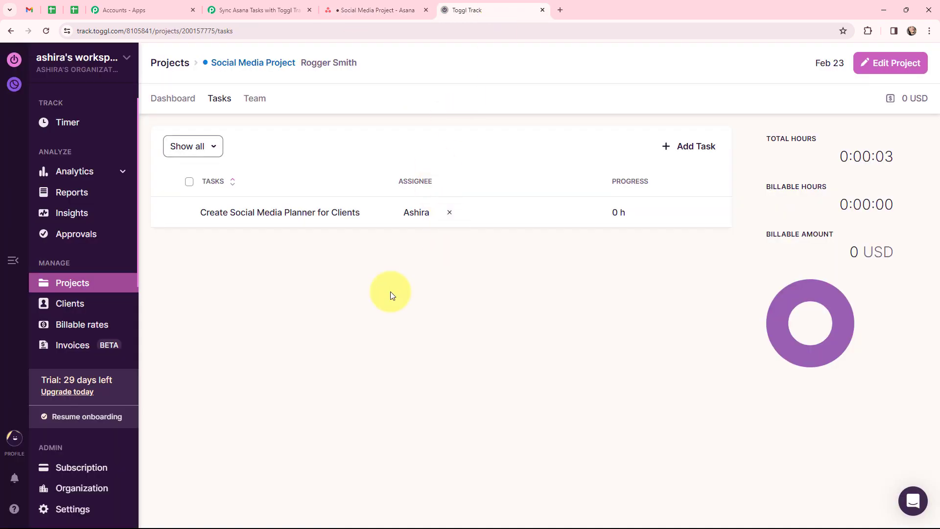
{"action": "left_click", "coordinate": [243, 8]}
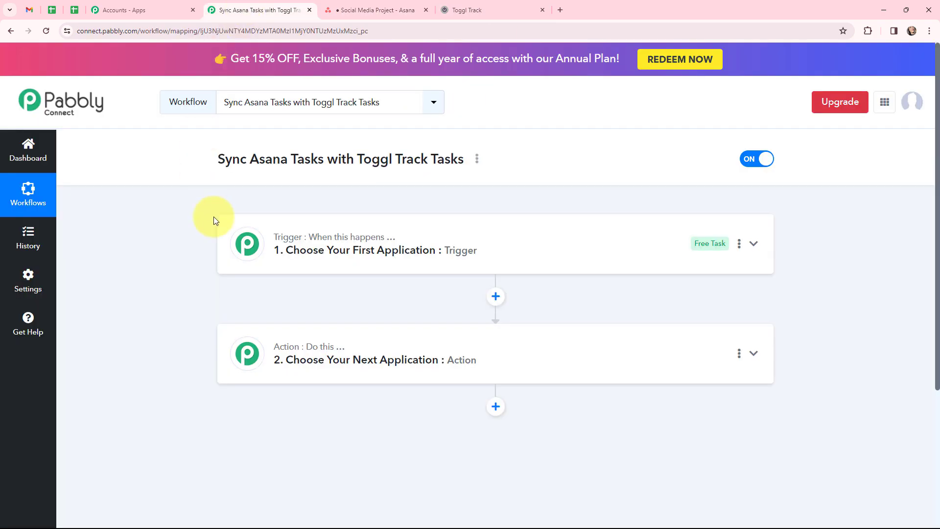
- Set the workflow's trigger to the Asana app with the New Task in Project event
{"action": "left_click", "coordinate": [239, 236]}
{"action": "left_click", "coordinate": [290, 315]}
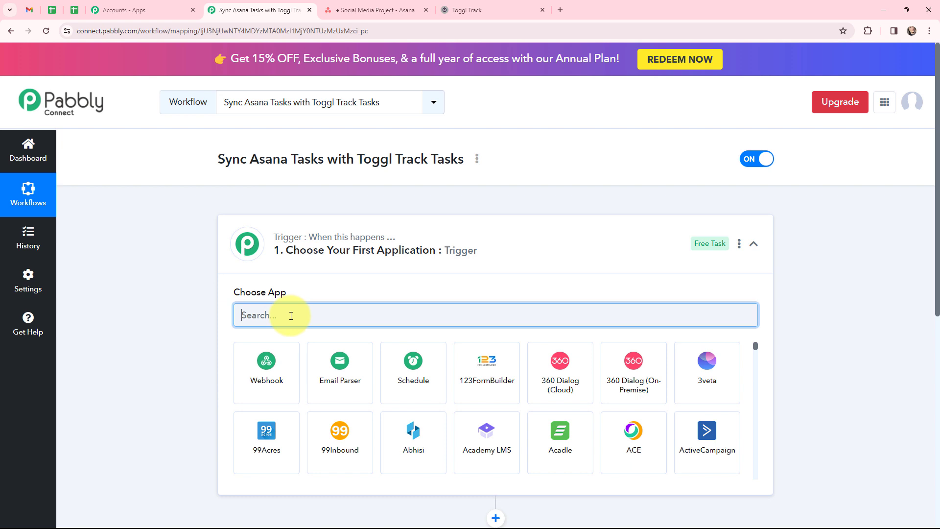
{"action": "type", "text": "asa"}
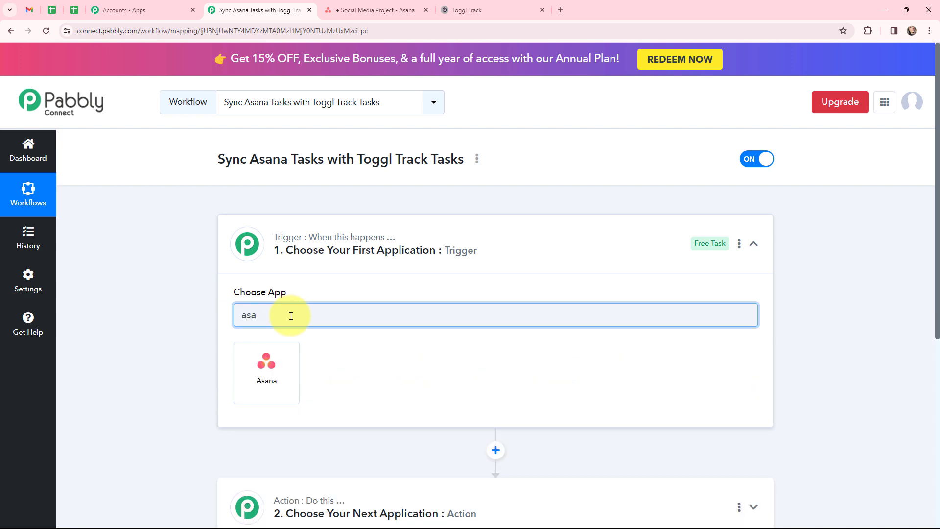
{"action": "left_click", "coordinate": [268, 364]}
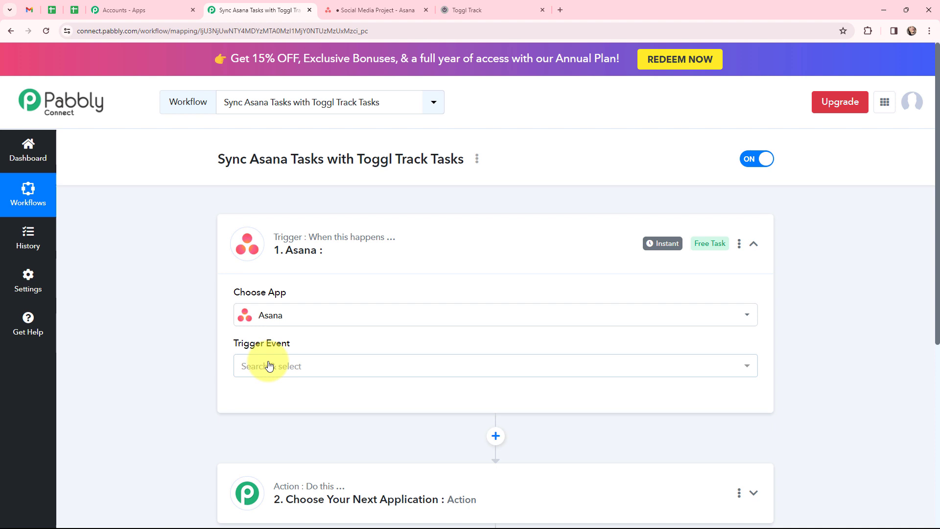
{"action": "left_click", "coordinate": [268, 365]}
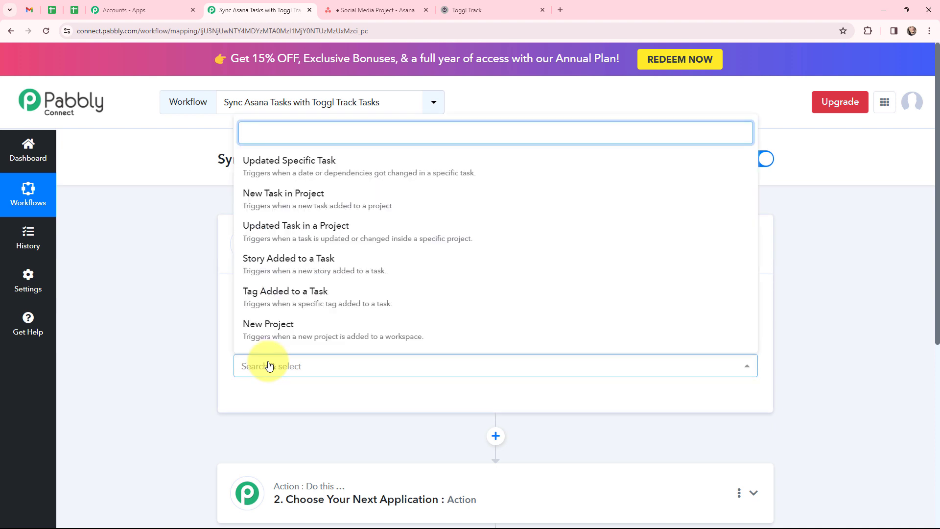
{"action": "left_click", "coordinate": [410, 203]}
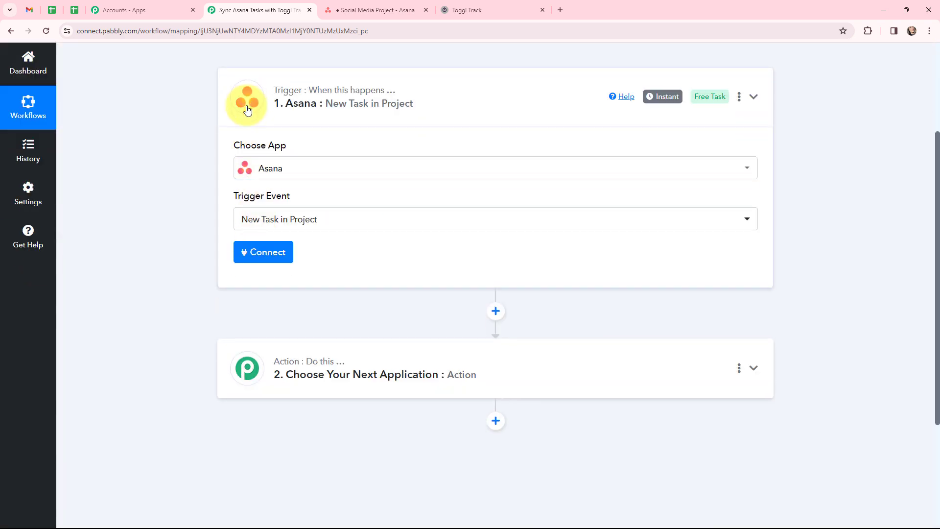
- Set the workflow's action to the Toggl app with the Create a Task event
{"action": "left_click", "coordinate": [248, 108]}
{"action": "left_click", "coordinate": [279, 228]}
{"action": "left_click", "coordinate": [316, 253]}
{"action": "type", "text": "toggl"}
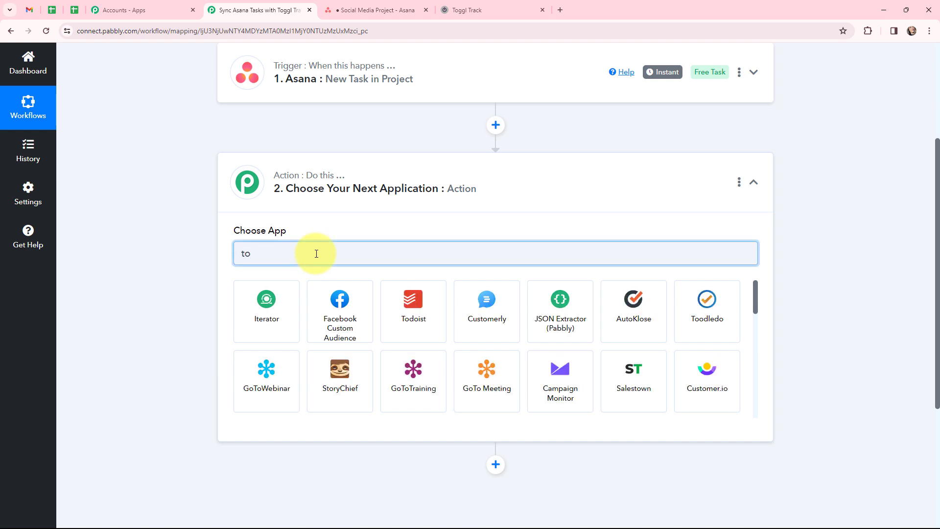
{"action": "left_click", "coordinate": [269, 301]}
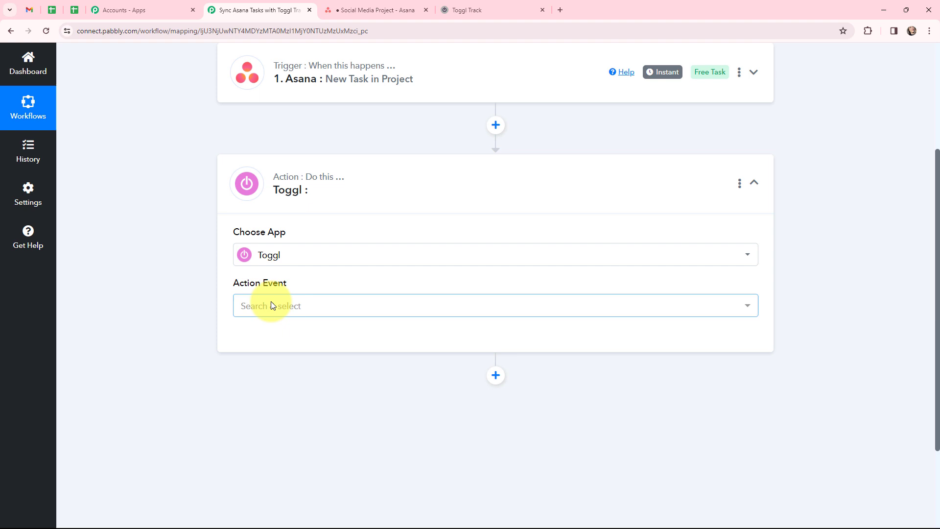
{"action": "left_click", "coordinate": [271, 304]}
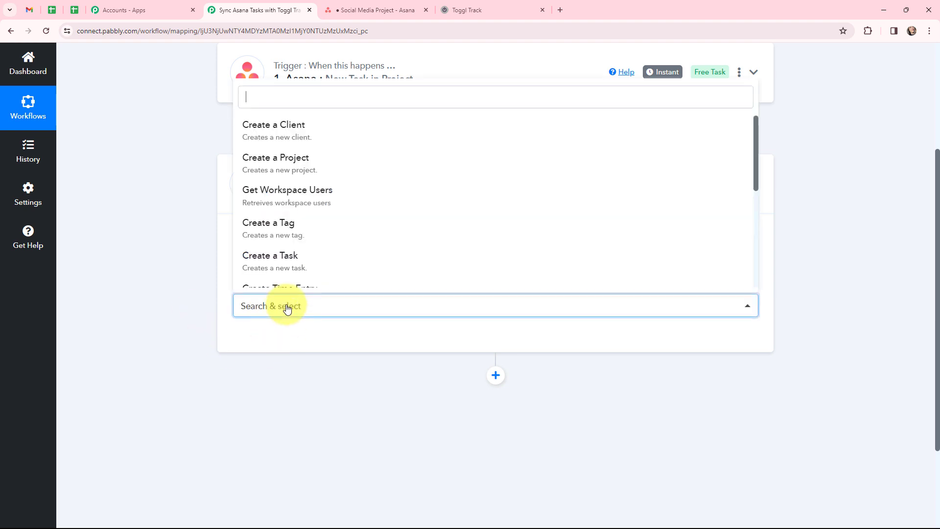
{"action": "left_click", "coordinate": [299, 258]}
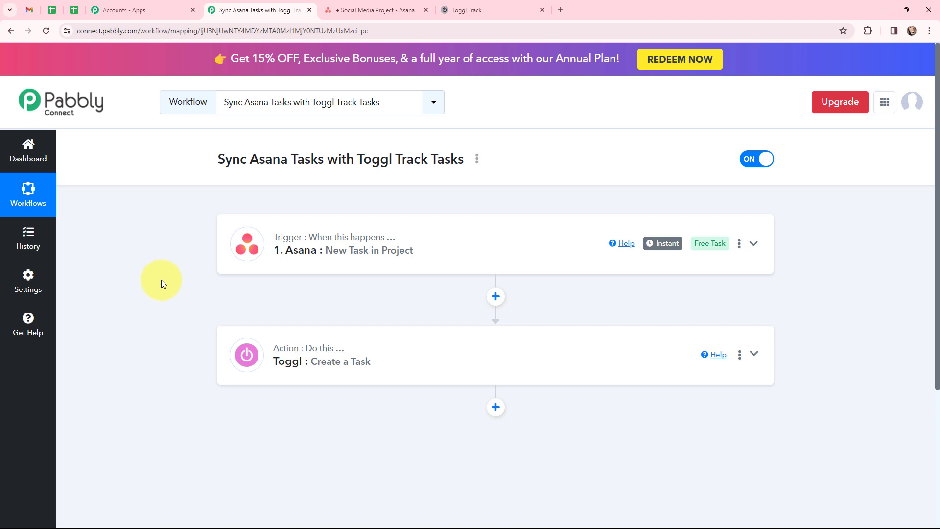
- Connect the Asana trigger through a new connection and authorize access to the Asana account
{"action": "left_click", "coordinate": [244, 247]}
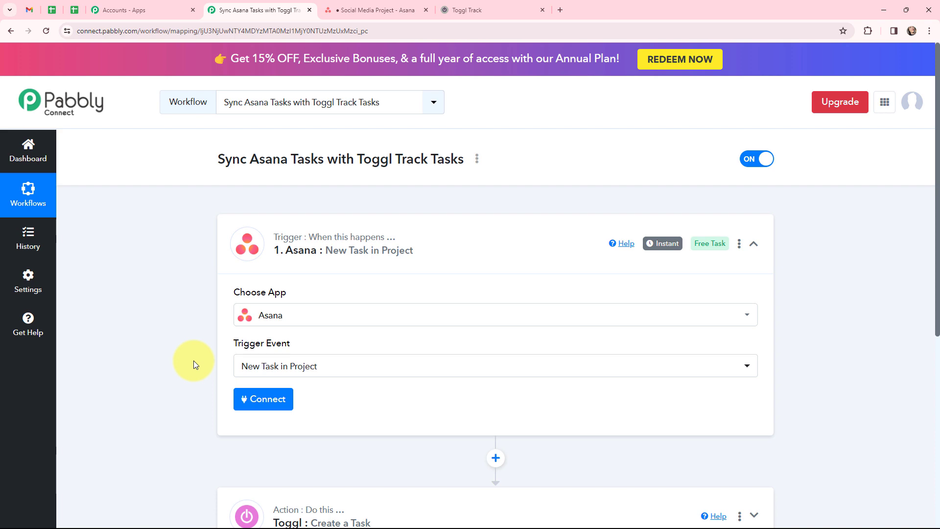
{"action": "left_click", "coordinate": [259, 397]}
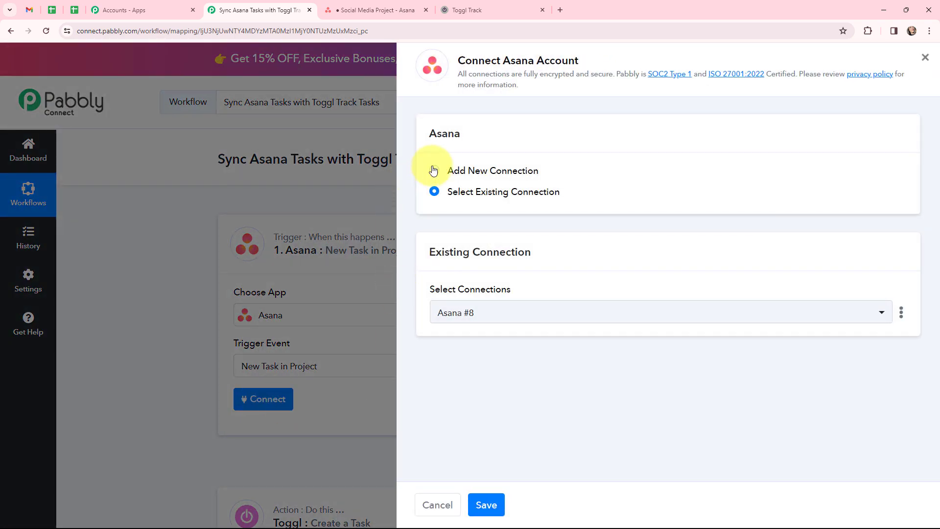
{"action": "left_click", "coordinate": [433, 170]}
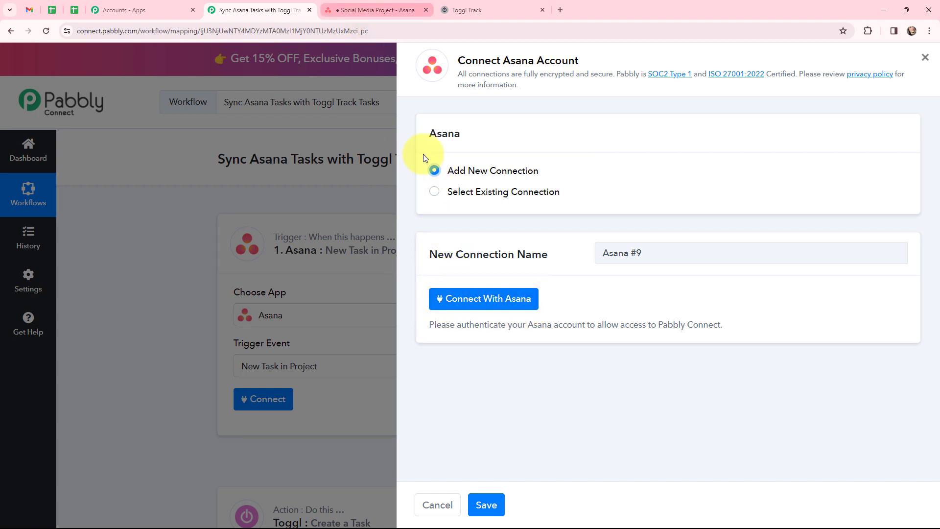
{"action": "left_click", "coordinate": [478, 299]}
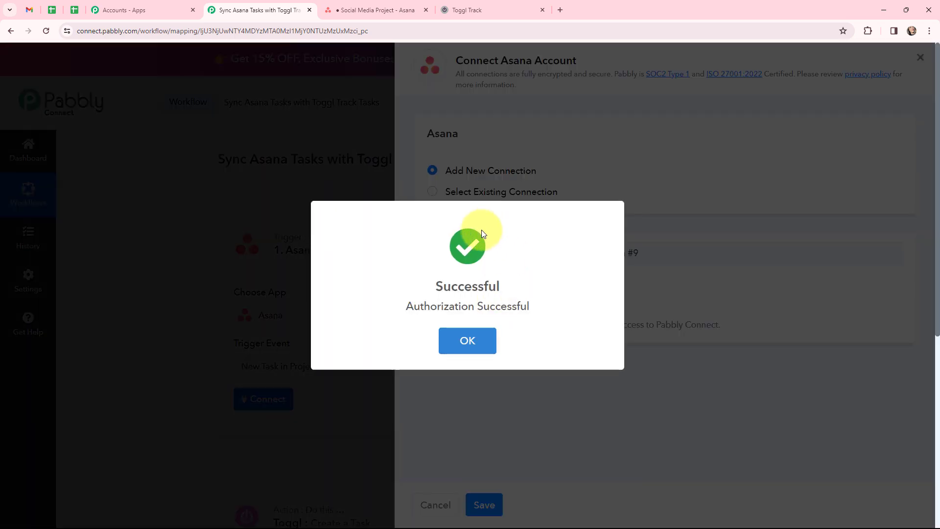
{"action": "left_click", "coordinate": [468, 338]}
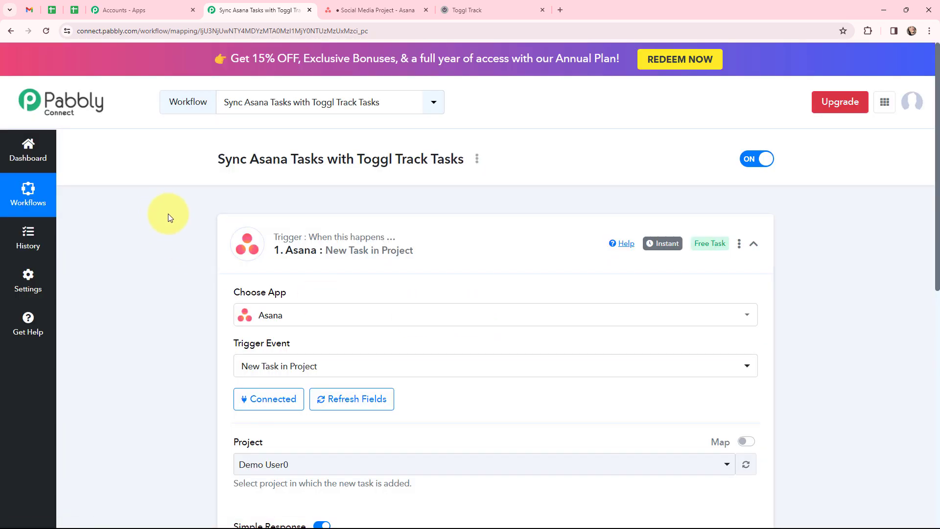
- Select Social Media Project as the trigger's project, then save the trigger and send a test request
{"action": "scroll", "coordinate": [175, 221], "scroll_direction": "down", "scroll_amount": 2}
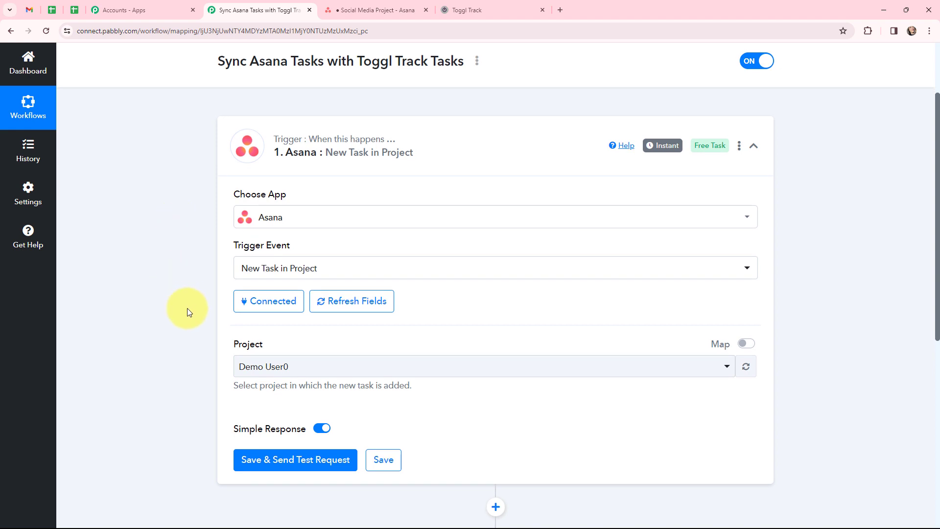
{"action": "left_click", "coordinate": [363, 9]}
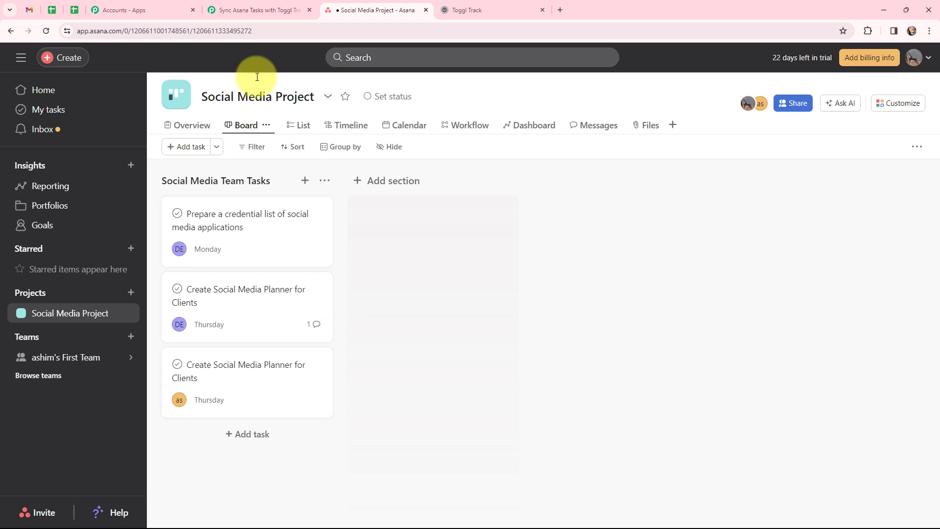
{"action": "left_click", "coordinate": [254, 10]}
{"action": "left_click", "coordinate": [304, 372]}
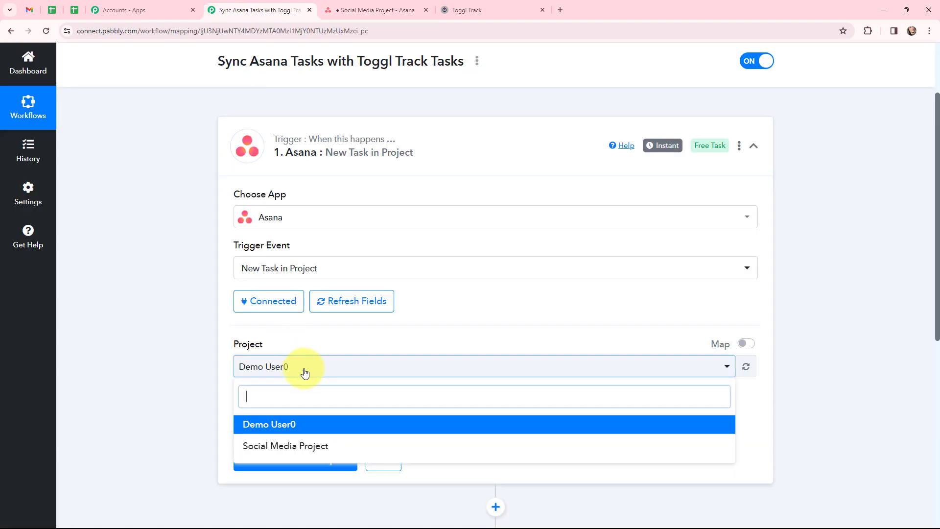
{"action": "left_click", "coordinate": [289, 445]}
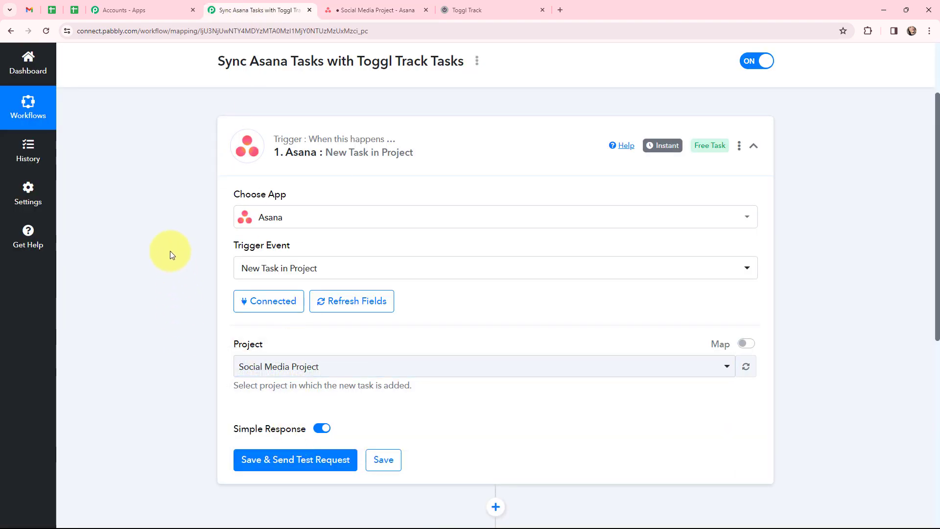
{"action": "scroll", "coordinate": [170, 250], "scroll_direction": "down", "scroll_amount": 2}
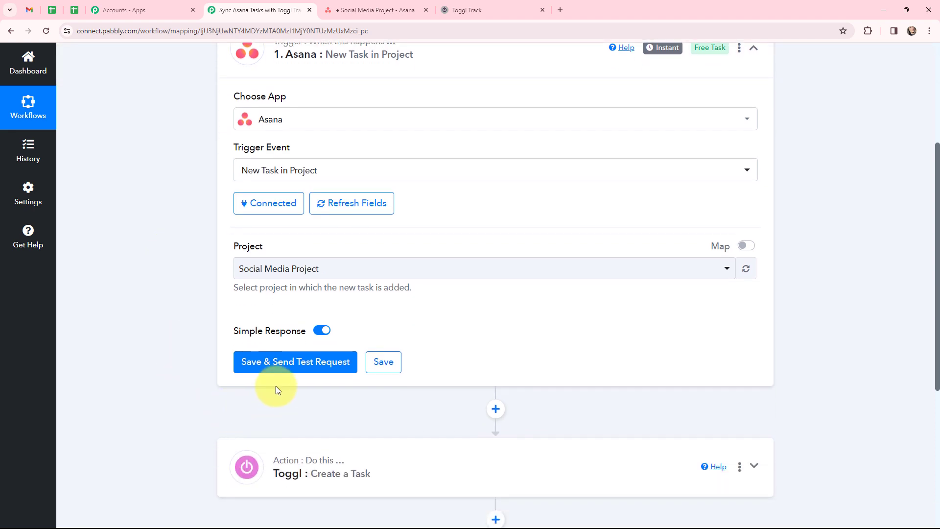
{"action": "left_click", "coordinate": [286, 361]}
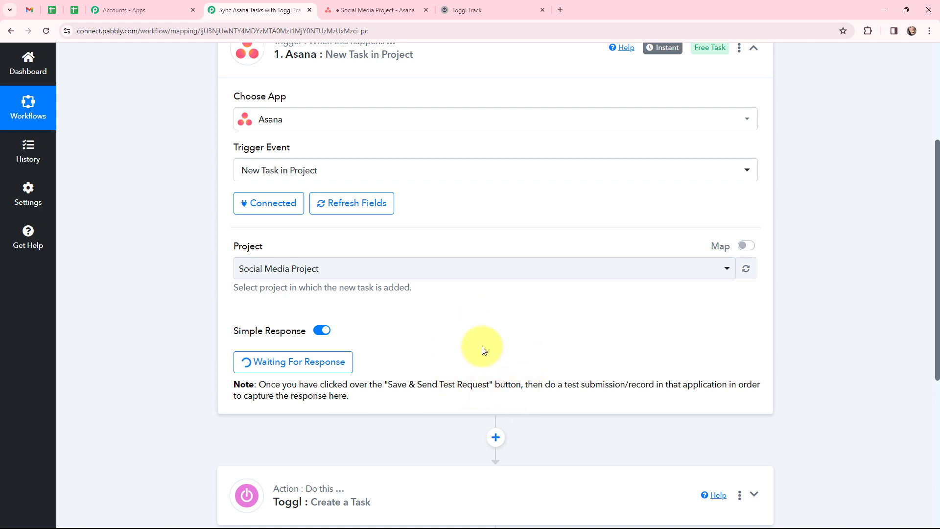
- Switch to Asana and add a task named "Create Content Calendar for Clients" under Social Media Team Tasks
{"action": "left_click", "coordinate": [390, 7]}
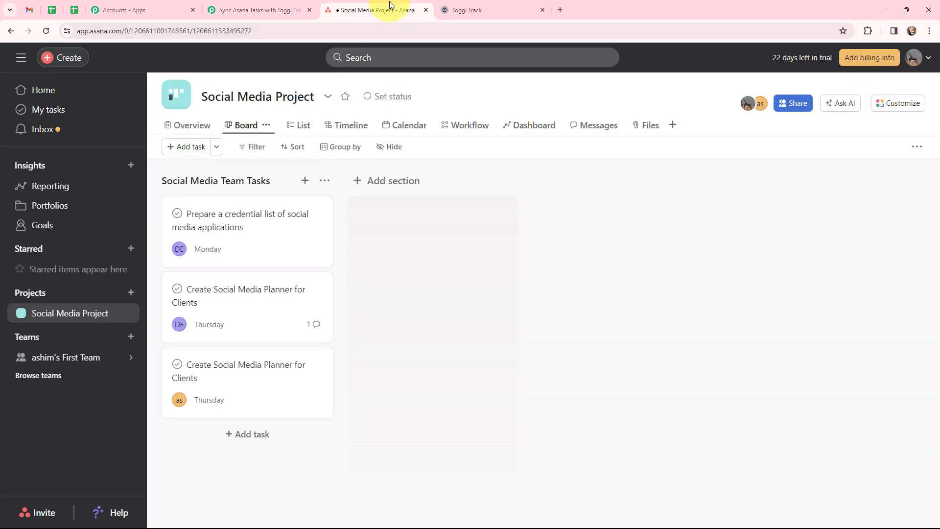
{"action": "left_click", "coordinate": [255, 439]}
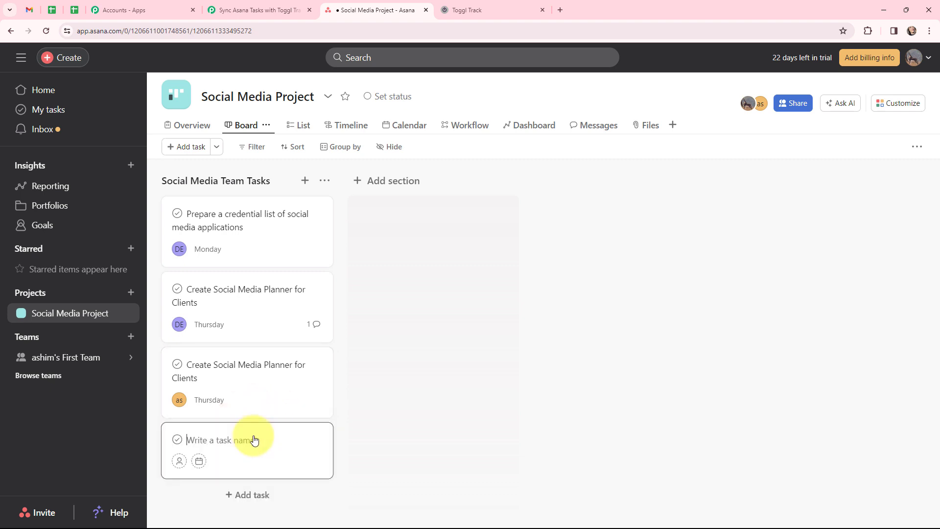
{"action": "type", "text": "Create Content Calendar for Clients"}
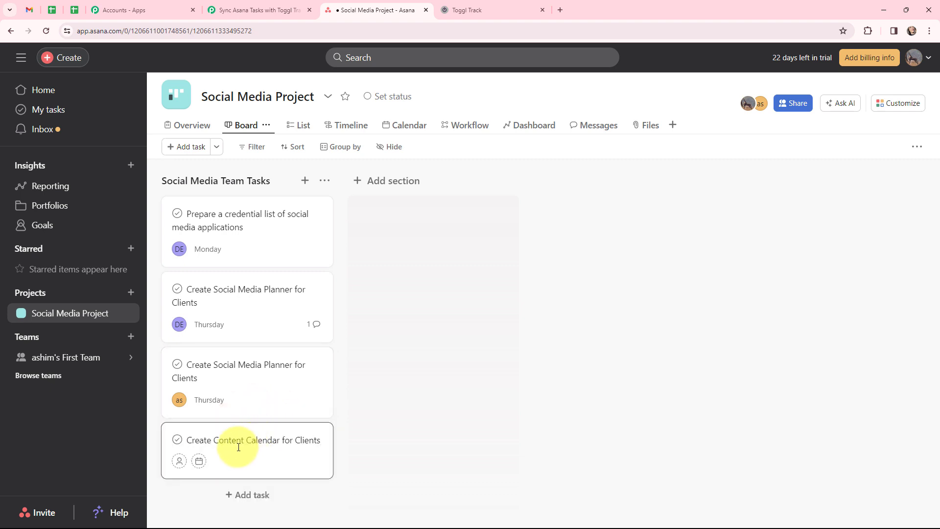
- Assign the new Asana task to the demo user and set its due date to February 29, 2024
{"action": "left_click", "coordinate": [178, 462]}
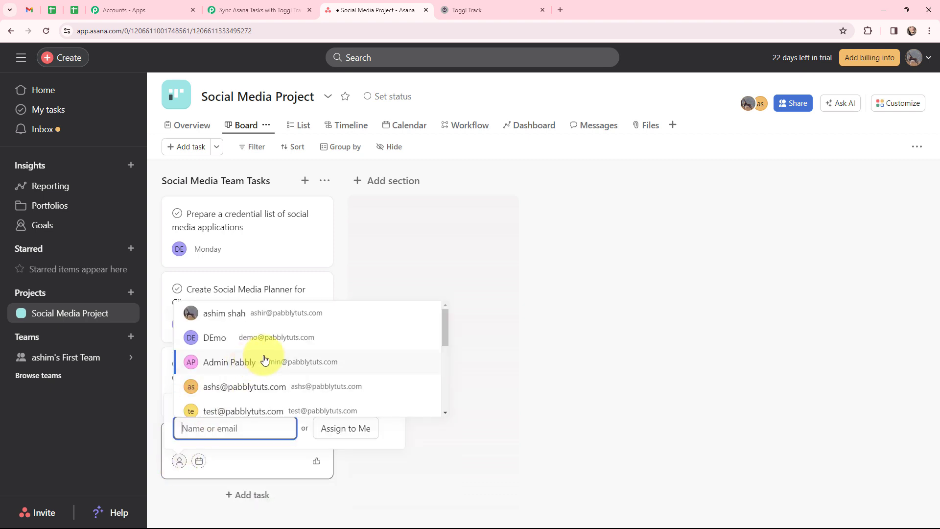
{"action": "left_click", "coordinate": [284, 338]}
{"action": "left_click", "coordinate": [199, 462]}
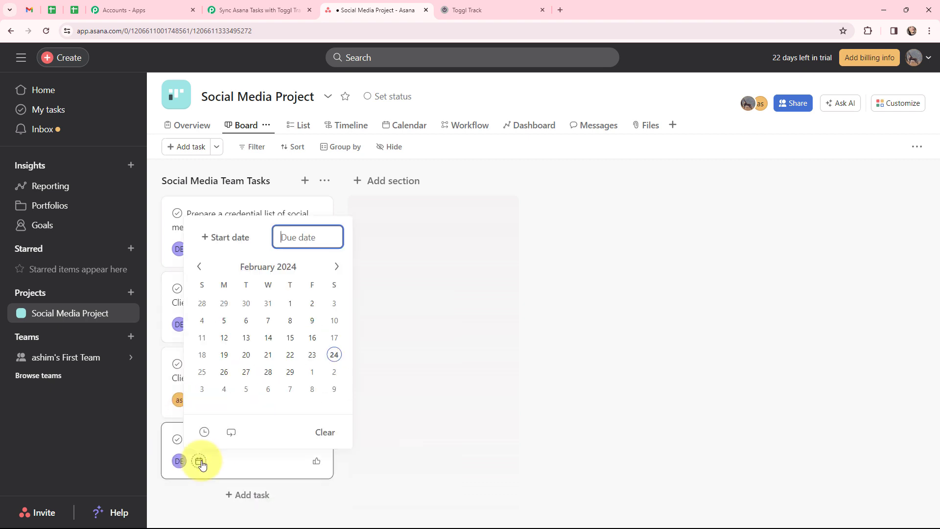
{"action": "left_click", "coordinate": [291, 372]}
{"action": "left_click", "coordinate": [477, 399]}
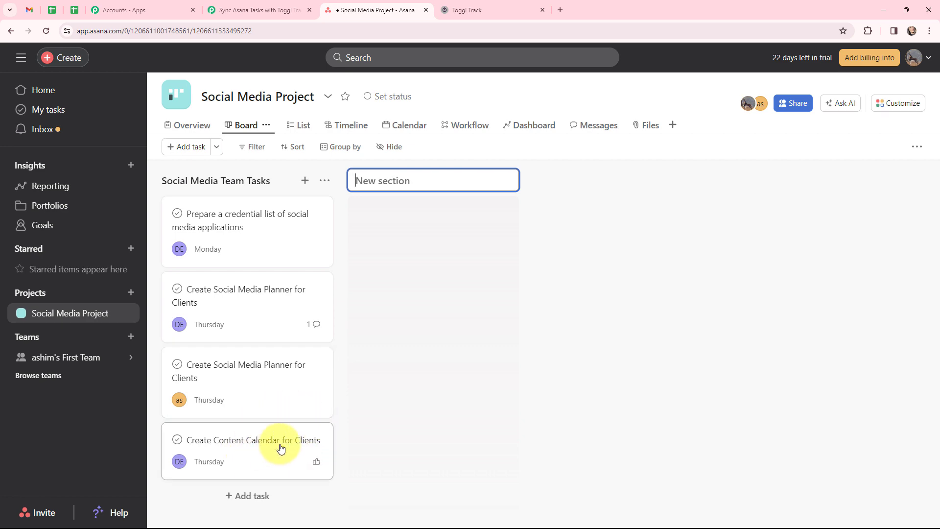
- Return to the Pabbly Connect workflow and examine the captured Asana response for the task name, then check the trigger's Instant label
{"action": "left_click", "coordinate": [260, 10]}
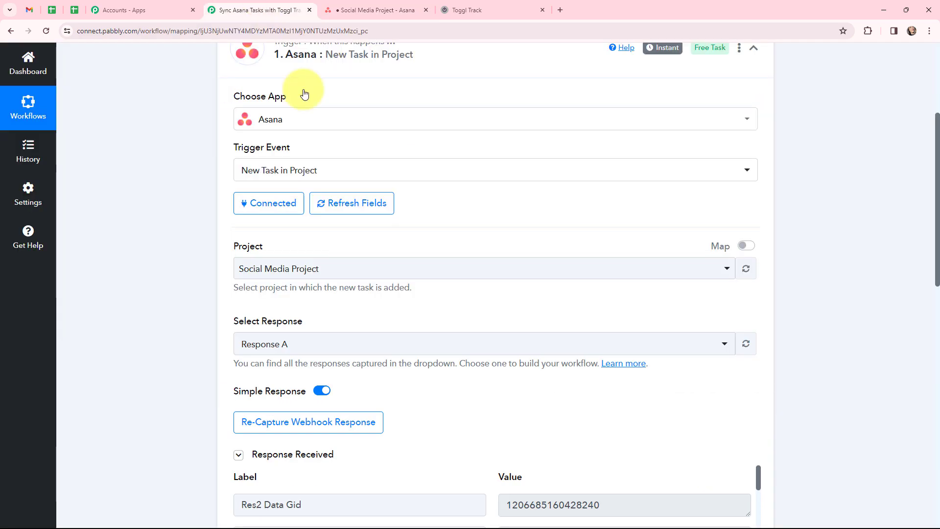
{"action": "scroll", "coordinate": [436, 280], "scroll_direction": "down", "scroll_amount": 5}
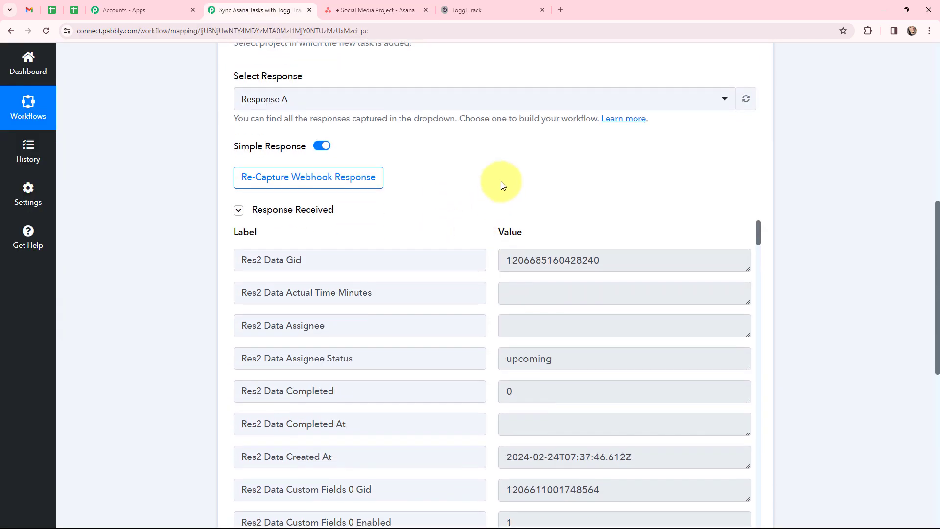
{"action": "scroll", "coordinate": [491, 185], "scroll_direction": "down", "scroll_amount": 2}
{"action": "left_click_drag", "start_coordinate": [758, 137], "coordinate": [786, 330]}
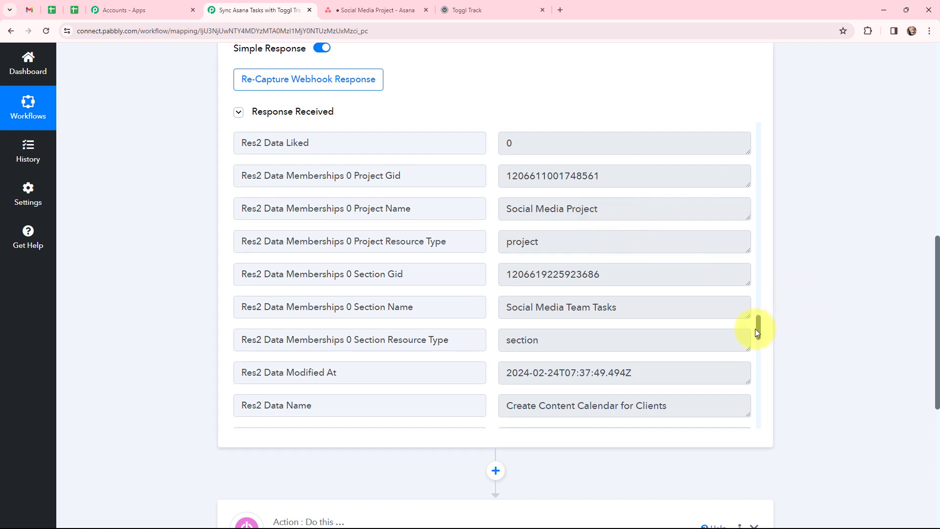
{"action": "left_click_drag", "start_coordinate": [757, 329], "coordinate": [760, 347]}
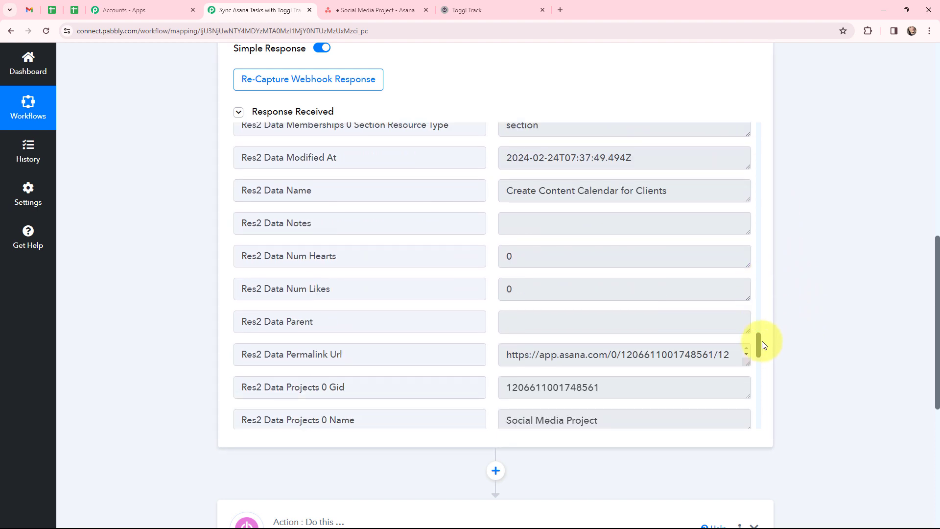
{"action": "left_click_drag", "start_coordinate": [678, 191], "coordinate": [489, 186]}
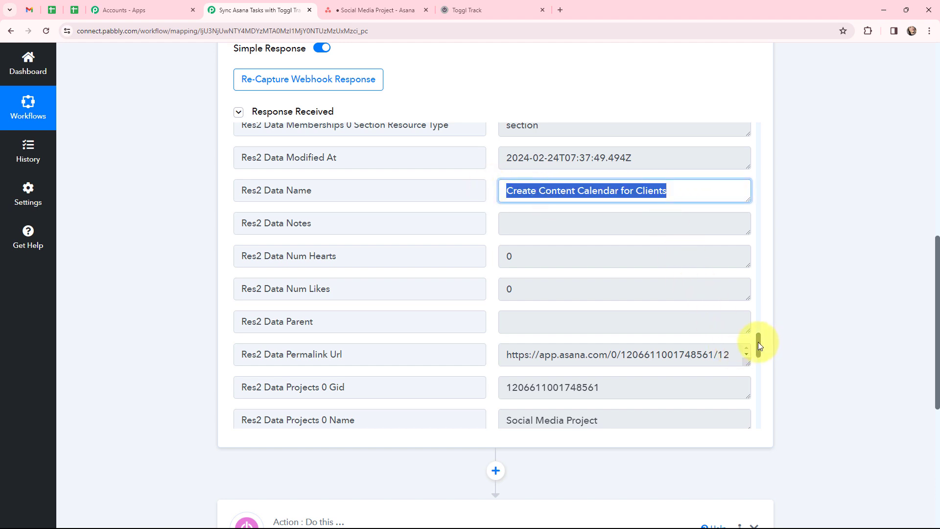
{"action": "left_click_drag", "start_coordinate": [757, 341], "coordinate": [759, 133]}
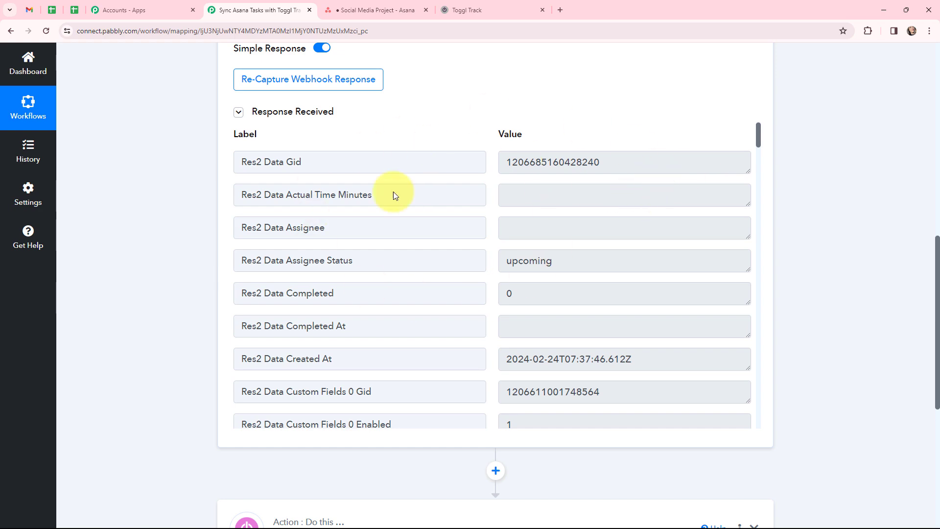
{"action": "scroll", "coordinate": [847, 243], "scroll_direction": "up", "scroll_amount": 10}
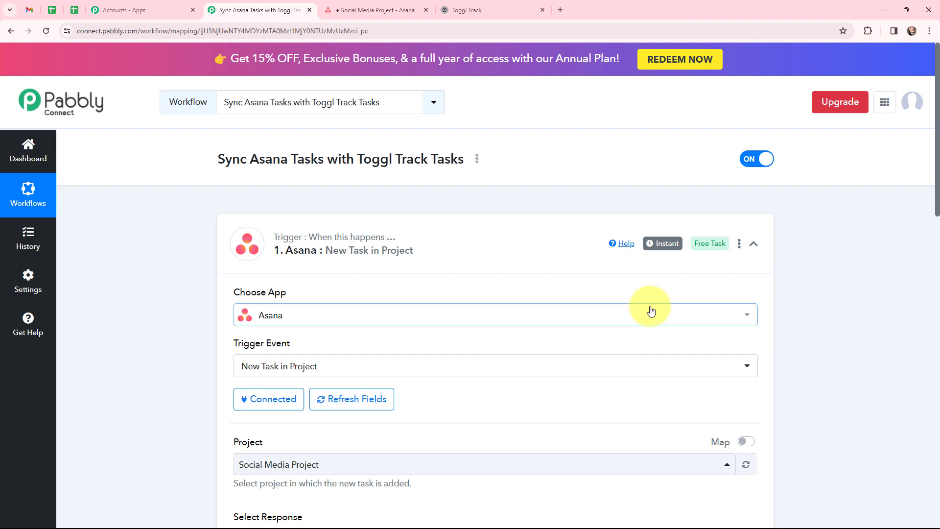
{"action": "mouse_move", "coordinate": [665, 244]}
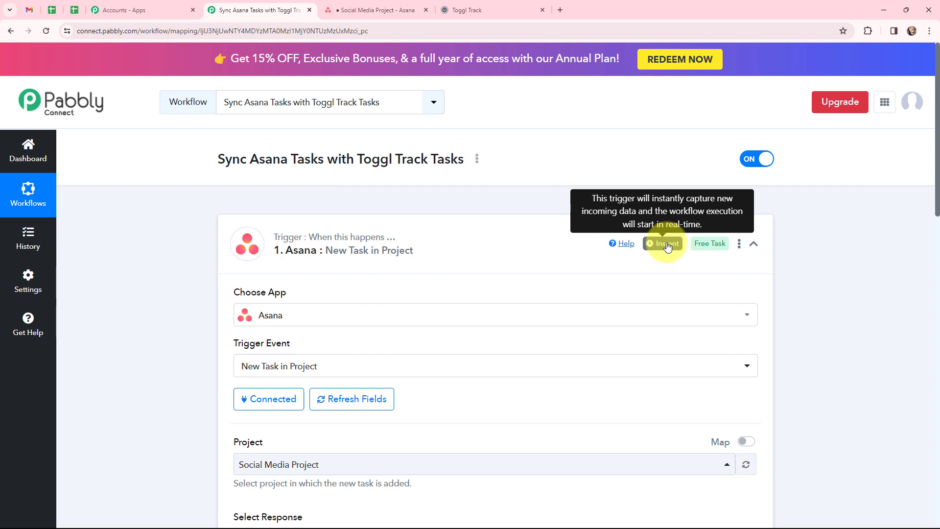
- Collapse the Asana trigger and connect the Toggl action through the existing connection Toggl #1
{"action": "left_click", "coordinate": [237, 240]}
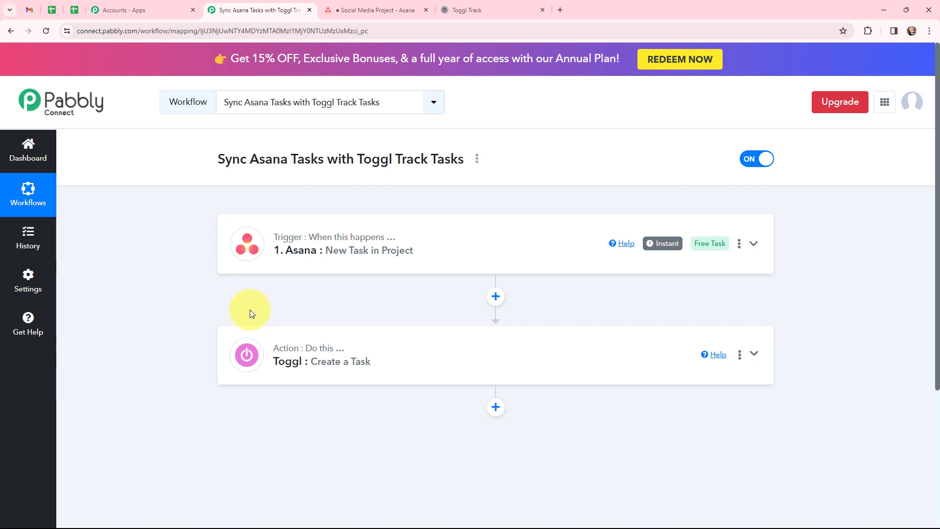
{"action": "left_click", "coordinate": [250, 351]}
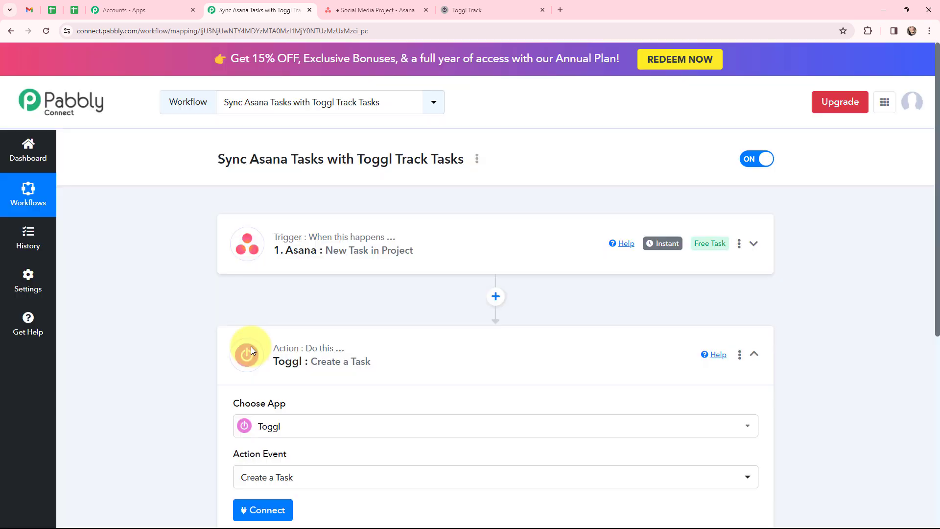
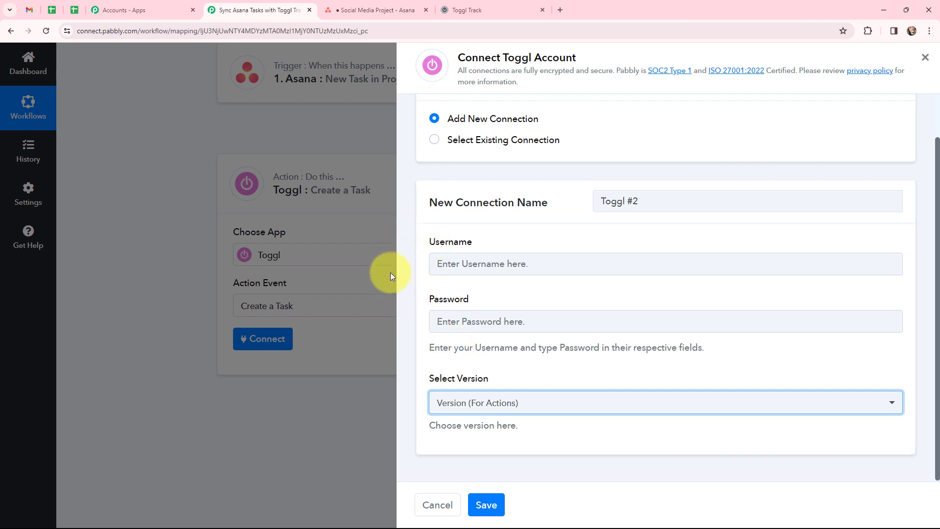
{"action": "left_click", "coordinate": [434, 141]}
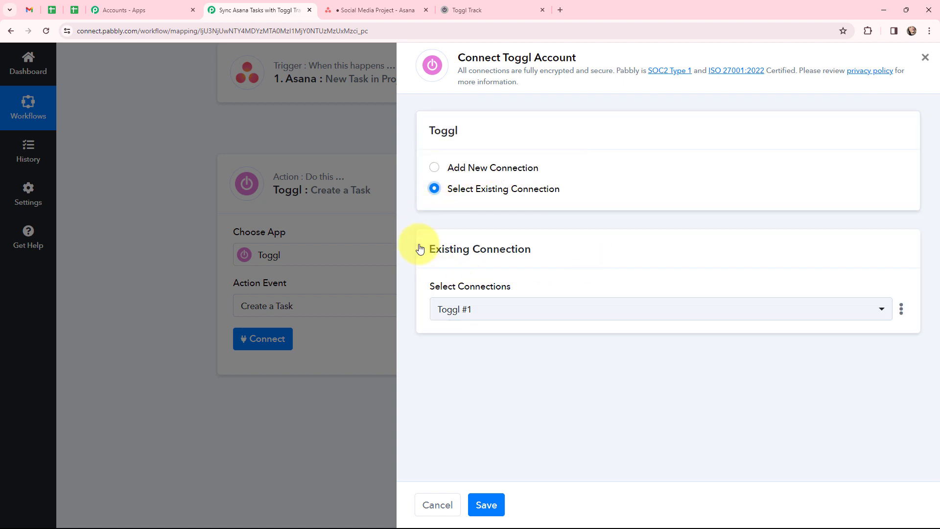
{"action": "left_click", "coordinate": [490, 504]}
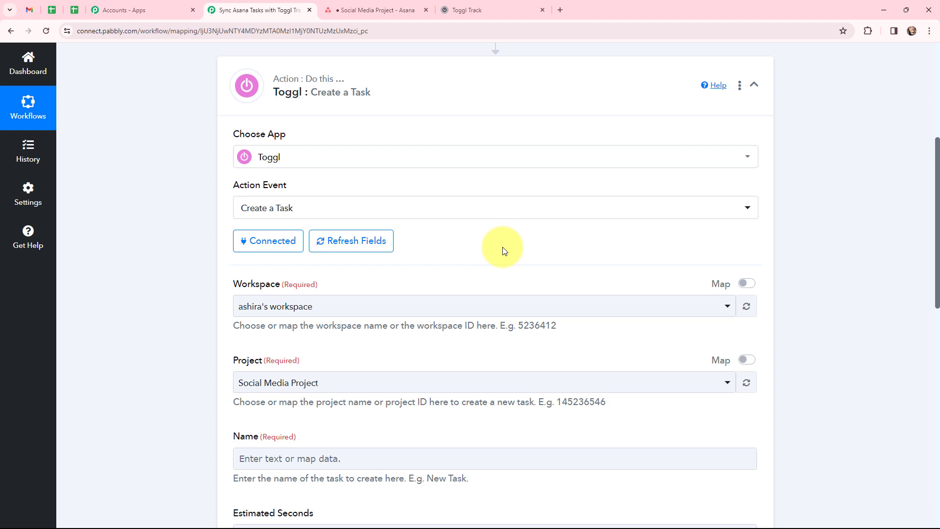
- Review the Toggl action's workspace and project fields and check the available workspaces in Toggl Track
{"action": "scroll", "coordinate": [505, 250], "scroll_direction": "down", "scroll_amount": 1}
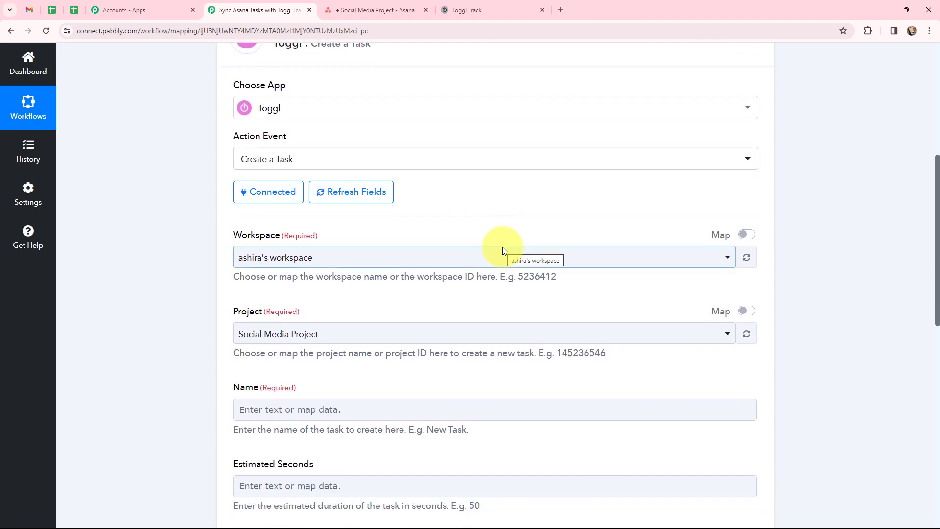
{"action": "scroll", "coordinate": [489, 282], "scroll_direction": "down", "scroll_amount": 1}
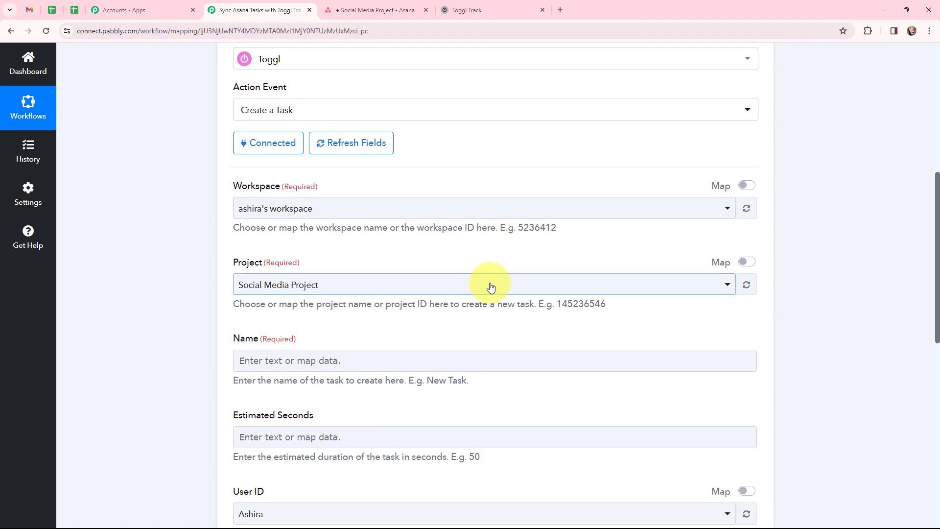
{"action": "left_click", "coordinate": [463, 6]}
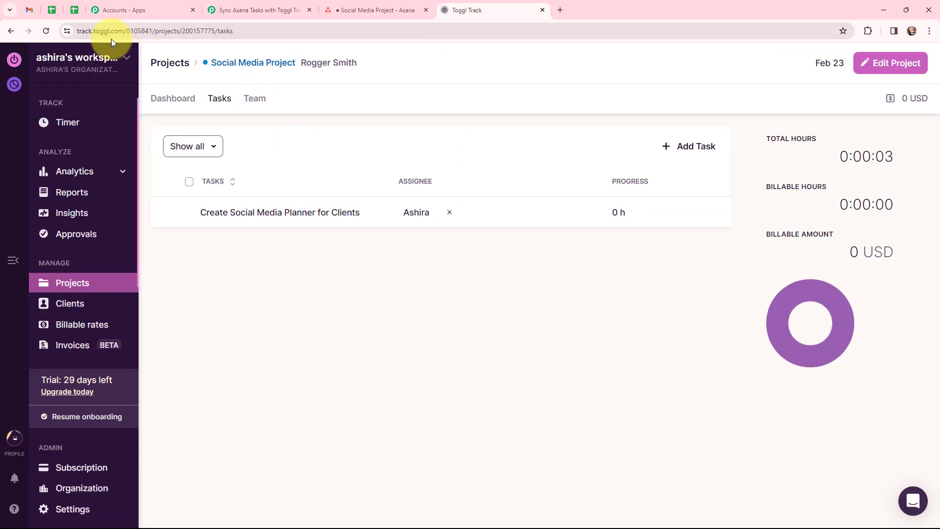
{"action": "left_click", "coordinate": [125, 58]}
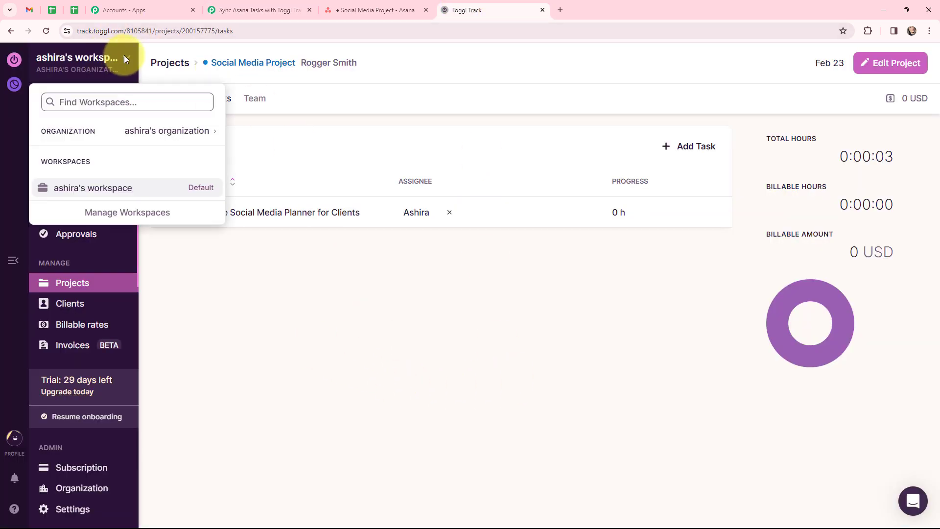
{"action": "left_click", "coordinate": [124, 55]}
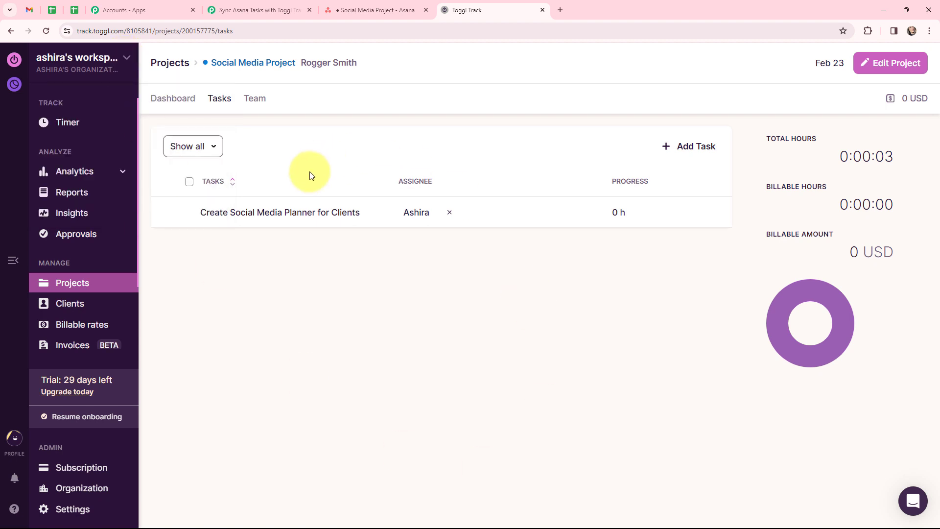
- Back in Pabbly Connect, select the account's default workspace and Social Media Project for the Toggl task
{"action": "left_click", "coordinate": [254, 5]}
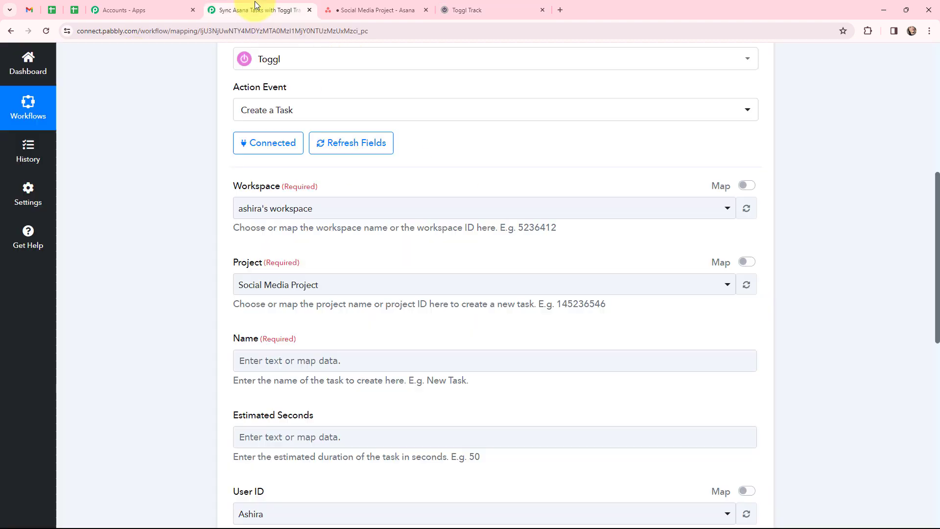
{"action": "left_click", "coordinate": [311, 215]}
{"action": "left_click", "coordinate": [304, 265]}
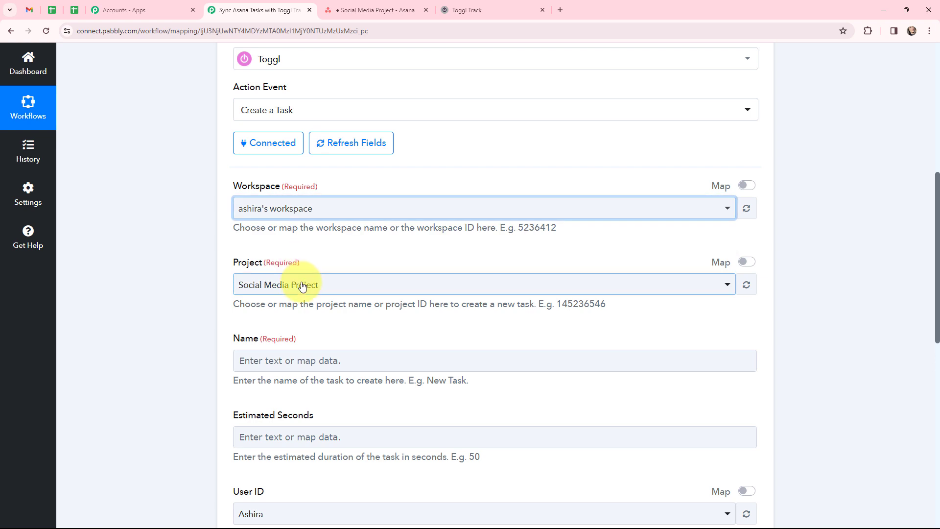
{"action": "left_click", "coordinate": [303, 285]}
{"action": "left_click", "coordinate": [301, 340]}
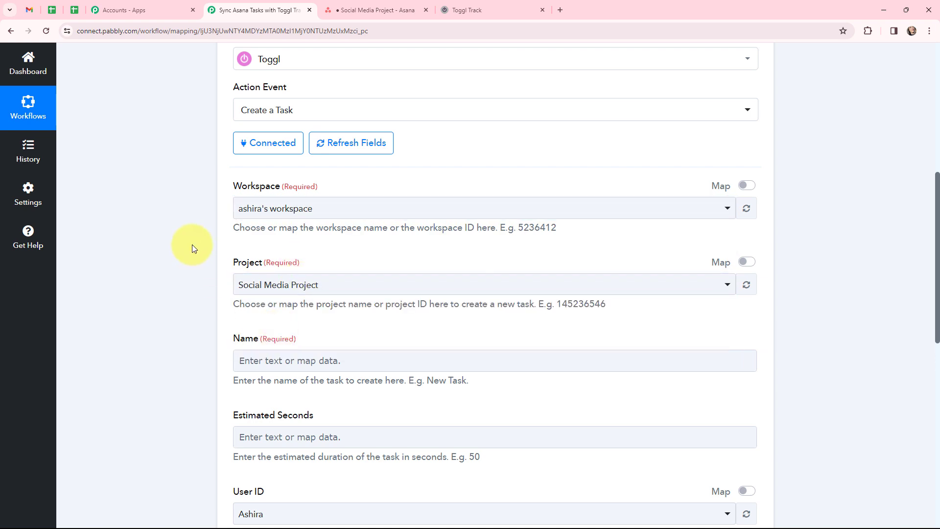
- Map the Toggl task's Name to the Asana trigger's Res2 Data Name, found by searching the response for "calen"
{"action": "scroll", "coordinate": [198, 233], "scroll_direction": "down", "scroll_amount": 4}
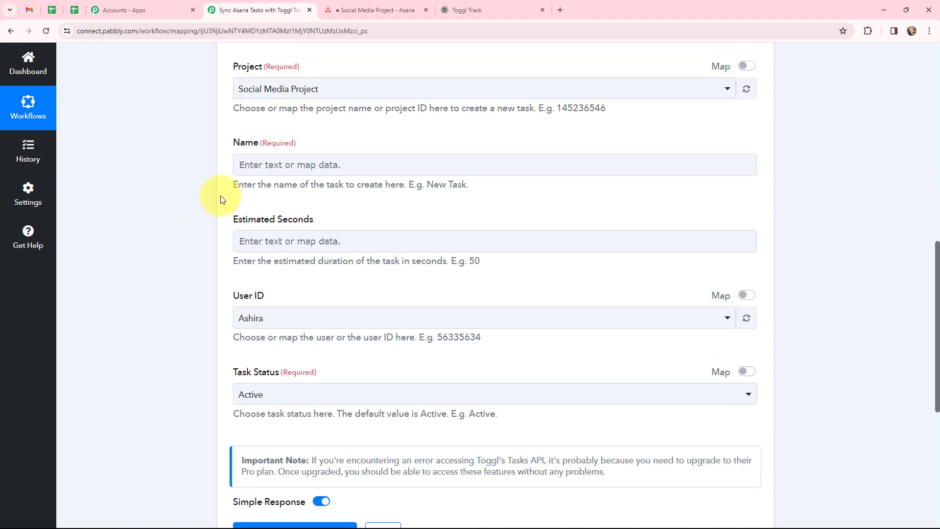
{"action": "left_click", "coordinate": [329, 164]}
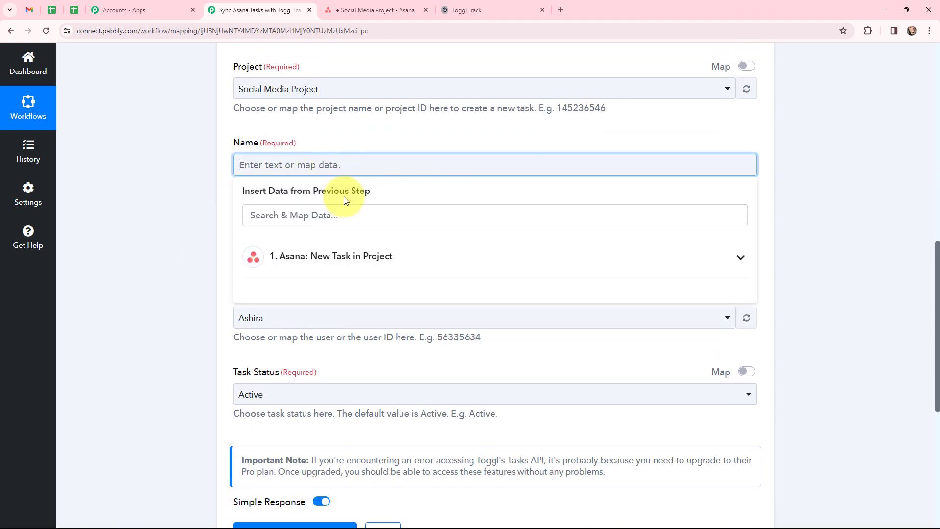
{"action": "left_click", "coordinate": [356, 259]}
{"action": "left_click", "coordinate": [356, 212]}
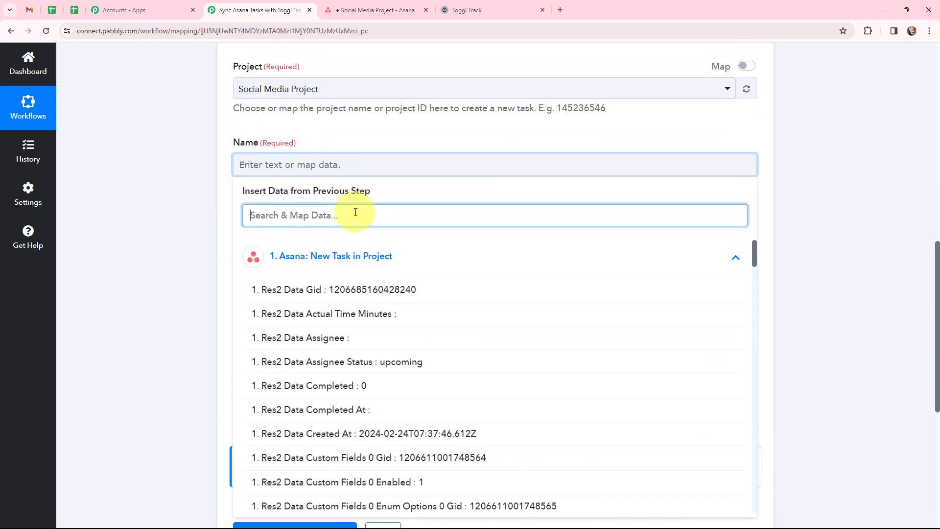
{"action": "type", "text": "calen"}
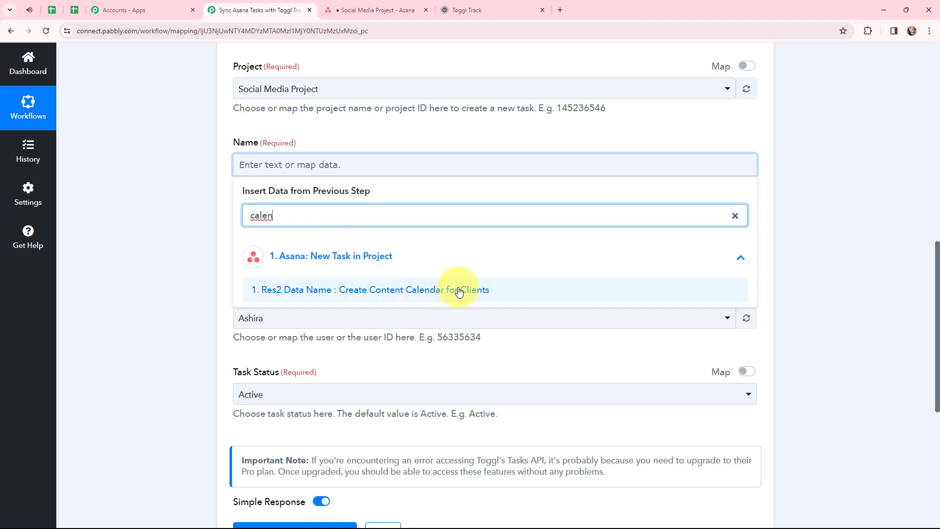
{"action": "left_click", "coordinate": [490, 290]}
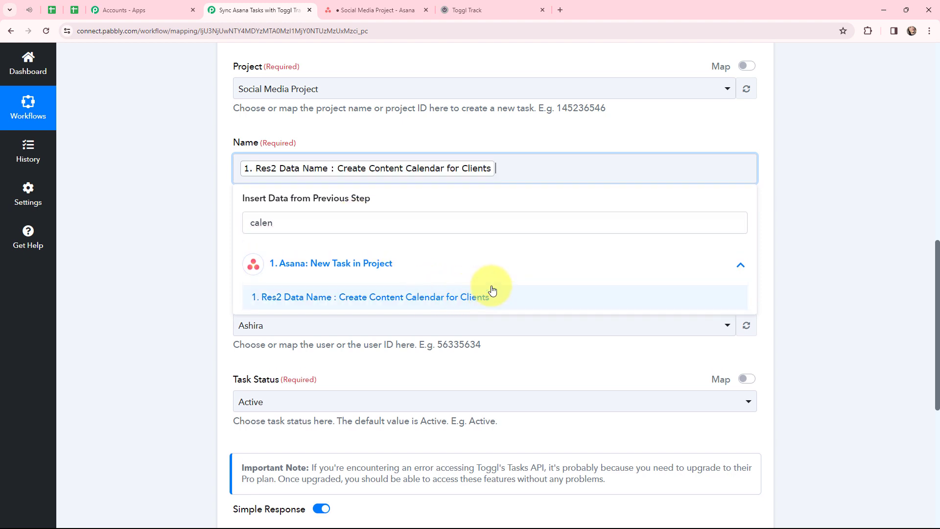
{"action": "left_click", "coordinate": [201, 185]}
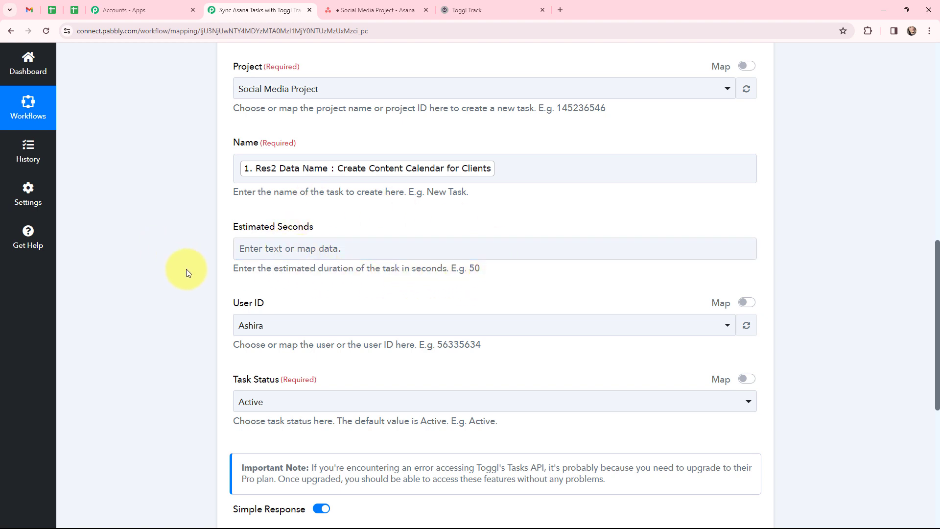
- Review the Toggl action's User ID, Task Status options and other task fields, keeping Task Status set to Active
{"action": "left_click", "coordinate": [235, 332]}
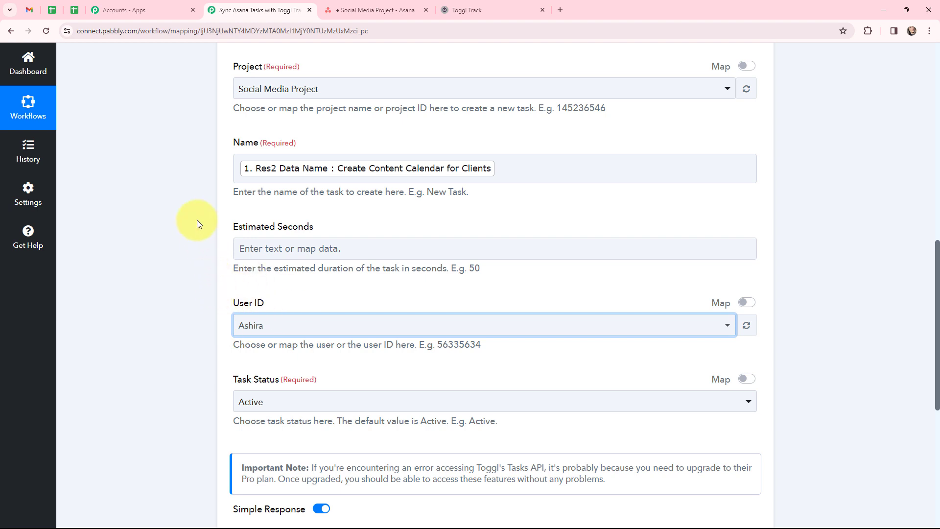
{"action": "scroll", "coordinate": [197, 219], "scroll_direction": "down", "scroll_amount": 2}
{"action": "left_click", "coordinate": [252, 306]}
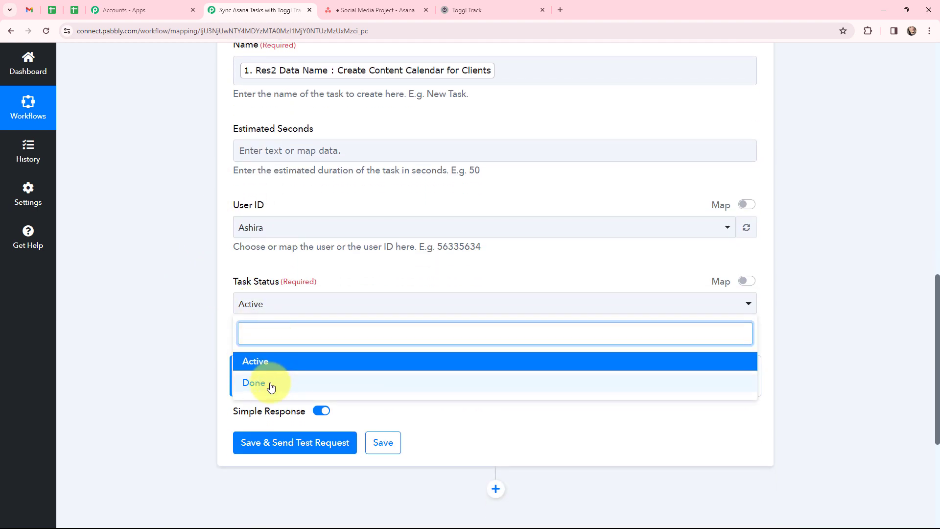
{"action": "left_click", "coordinate": [210, 296]}
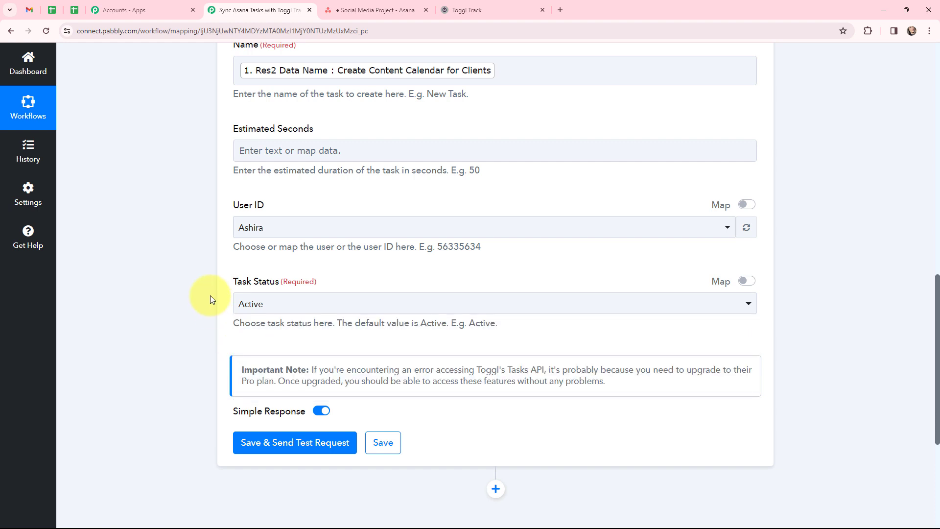
{"action": "scroll", "coordinate": [210, 295], "scroll_direction": "up", "scroll_amount": 5}
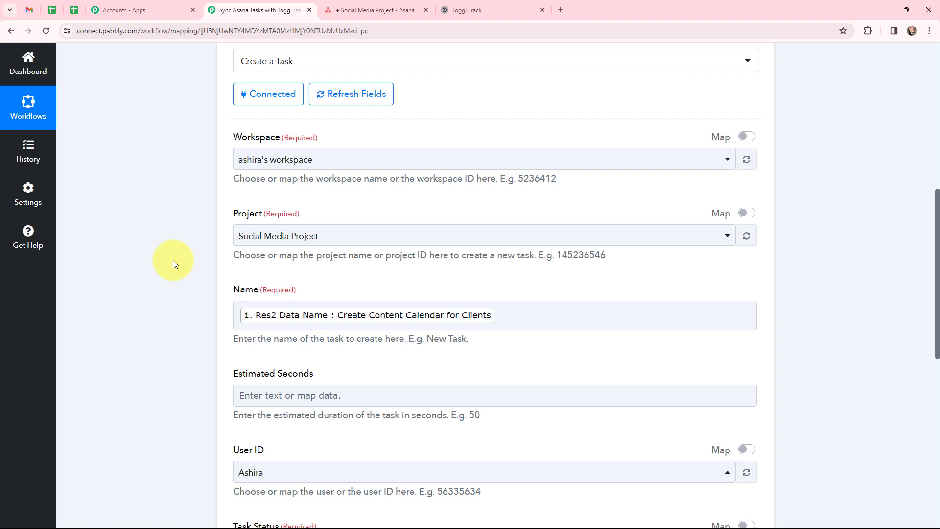
{"action": "scroll", "coordinate": [172, 259], "scroll_direction": "up", "scroll_amount": 1}
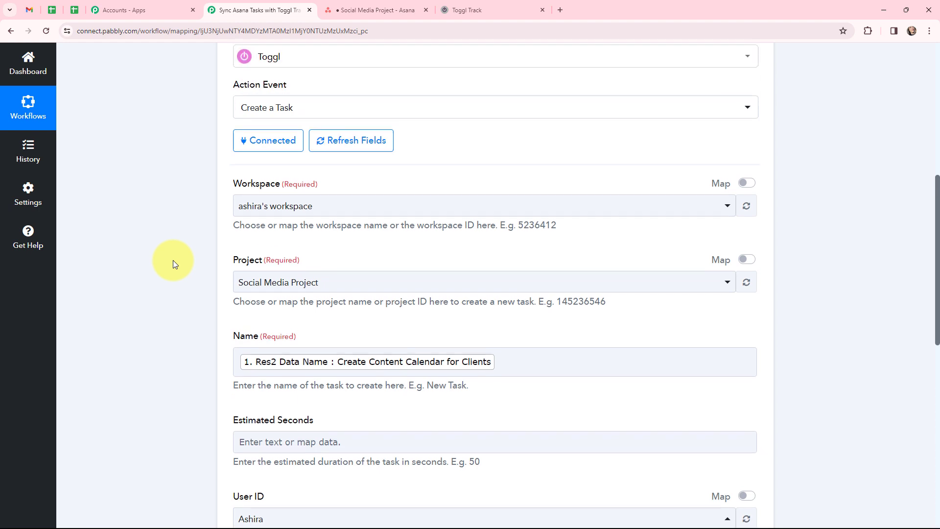
{"action": "scroll", "coordinate": [172, 260], "scroll_direction": "down", "scroll_amount": 1}
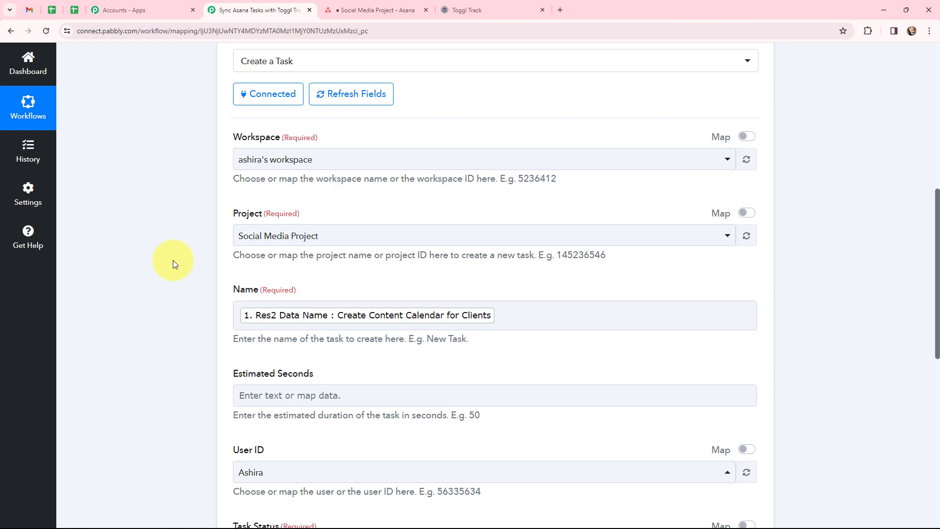
- Save the Toggl Create a Task action, send its test request and review the response
{"action": "scroll", "coordinate": [173, 260], "scroll_direction": "down", "scroll_amount": 7}
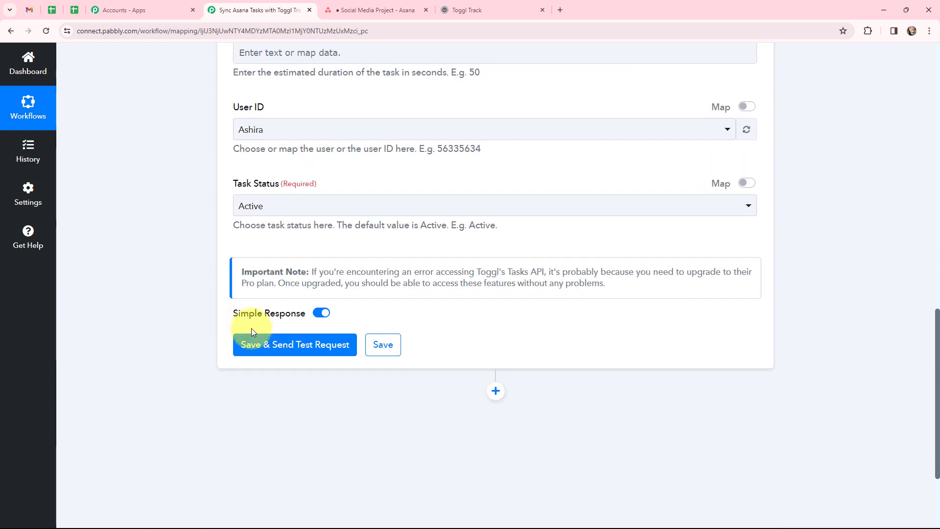
{"action": "left_click", "coordinate": [283, 345]}
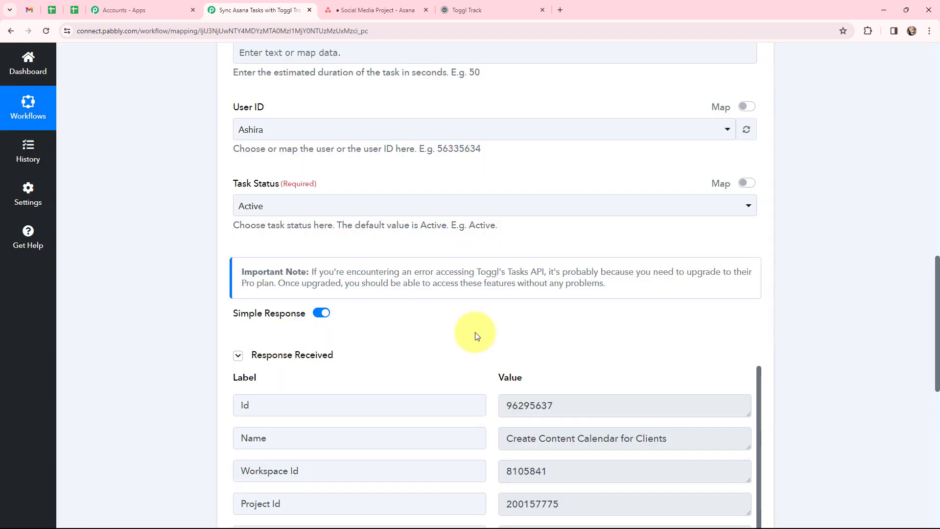
{"action": "scroll", "coordinate": [484, 291], "scroll_direction": "down", "scroll_amount": 3}
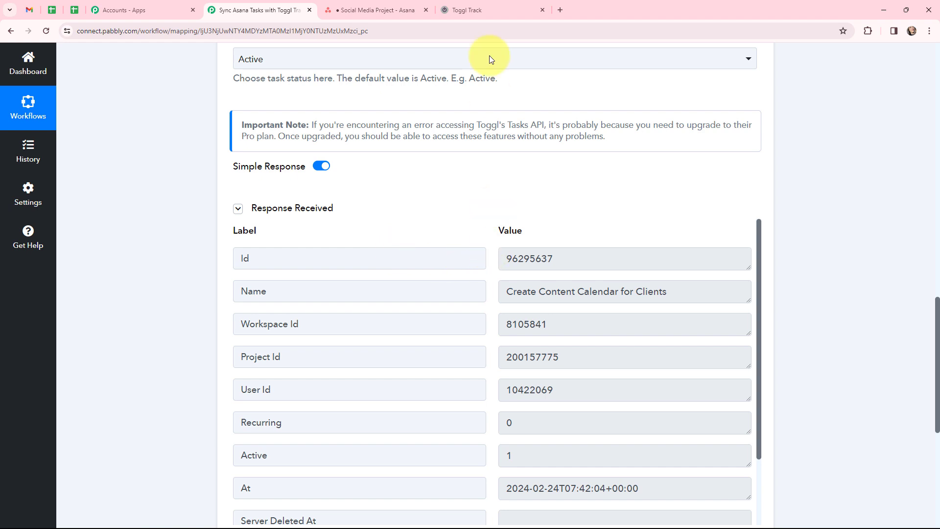
- Switch to Toggl Track, check the Social Media Project's task list for the test task, and return to the Pabbly Connect workflow
{"action": "left_click", "coordinate": [477, 10]}
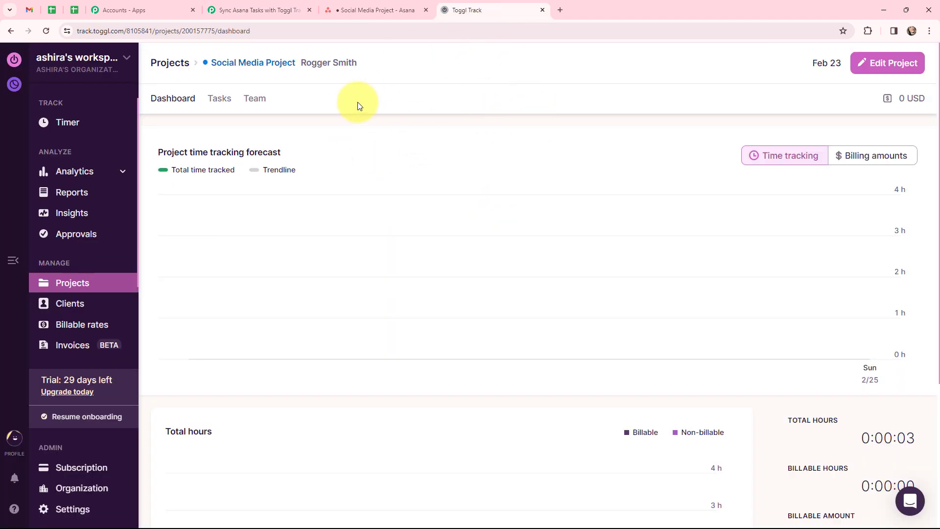
{"action": "left_click", "coordinate": [219, 100]}
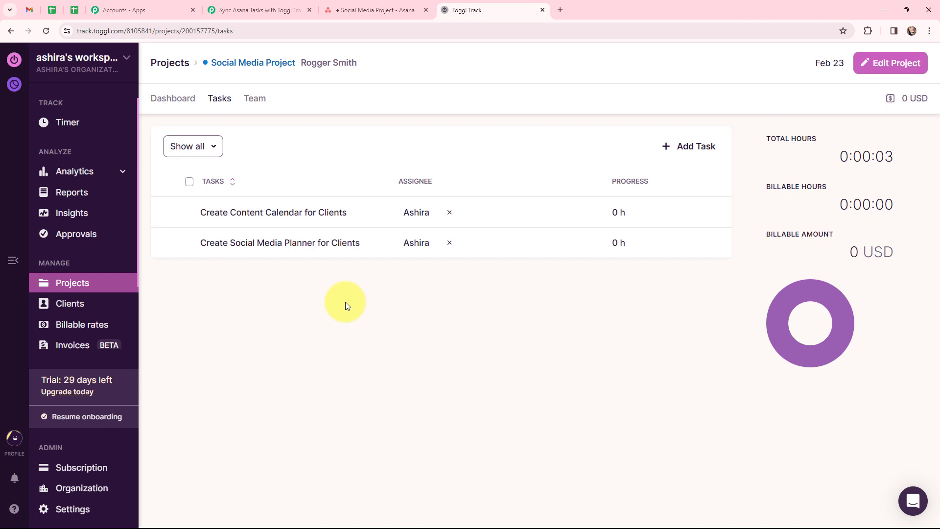
{"action": "key", "text": "ctrl+shift+Tab"}
{"action": "key", "text": "ctrl+shift+Tab"}
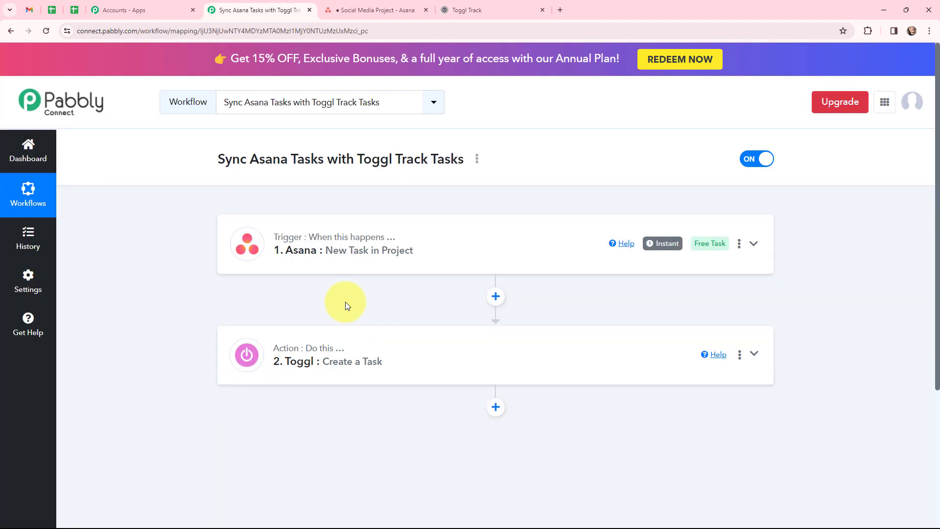